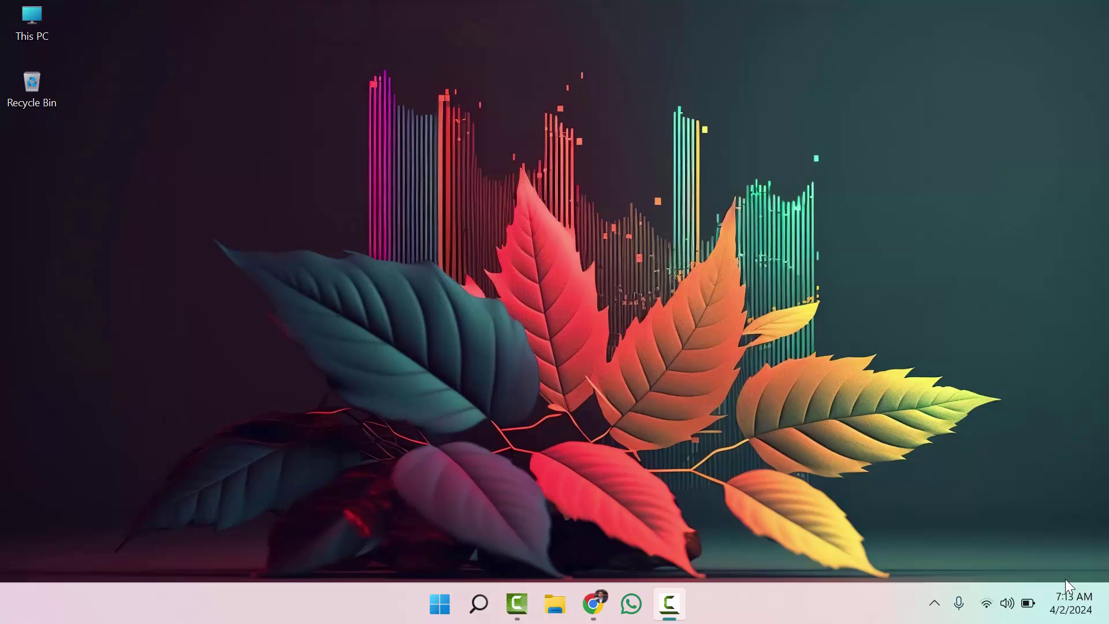
Launch Device Manager by searching 'device', maximize it, and expand Display adapters to show Intel(R) HD Graphics 520.
{"action": "key", "text": "super"}
{"action": "type", "text": "device"}
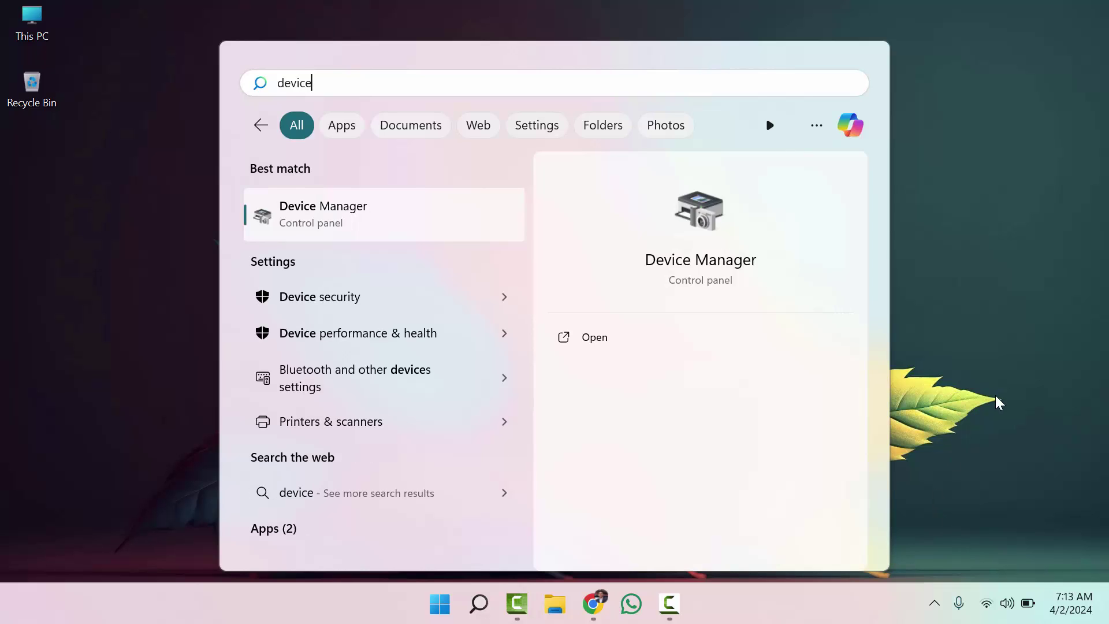
{"action": "left_click", "coordinate": [374, 230]}
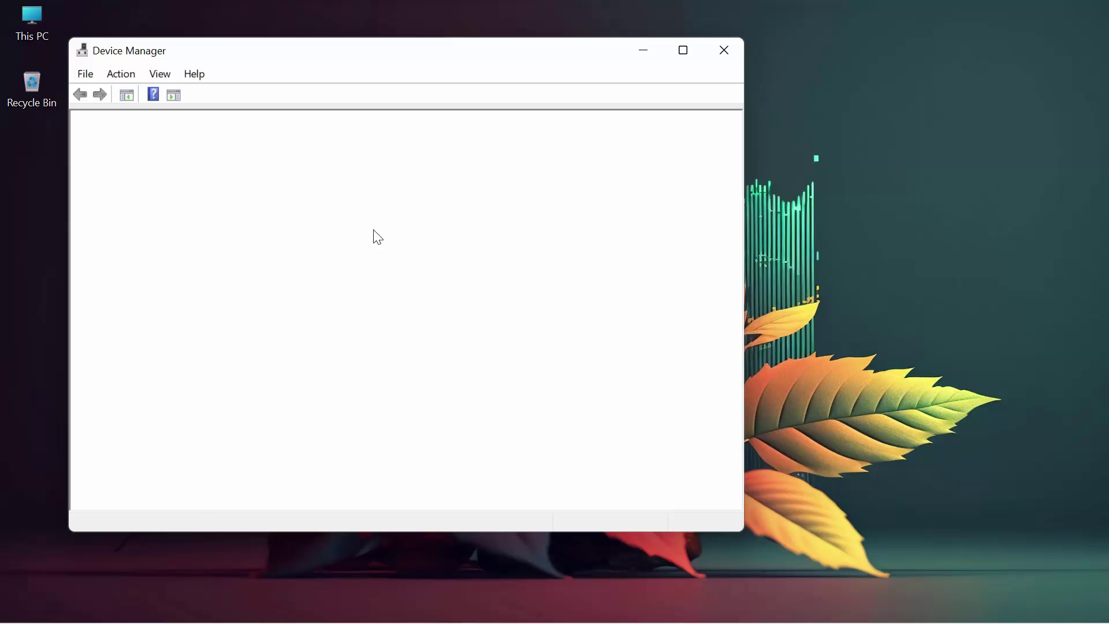
{"action": "left_click", "coordinate": [683, 50]}
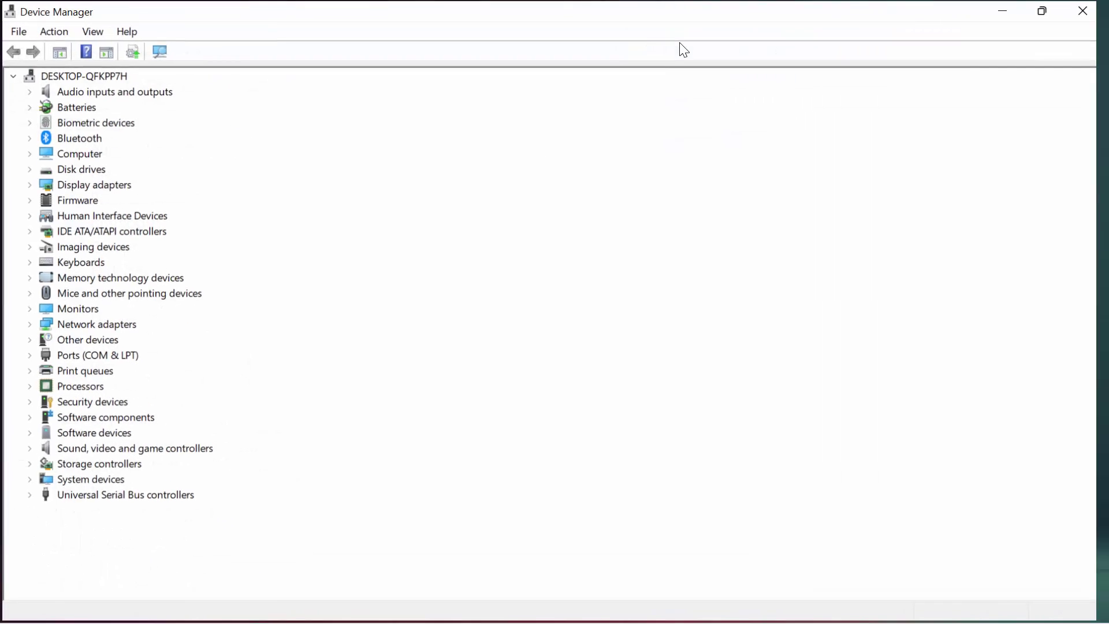
{"action": "left_click", "coordinate": [65, 185]}
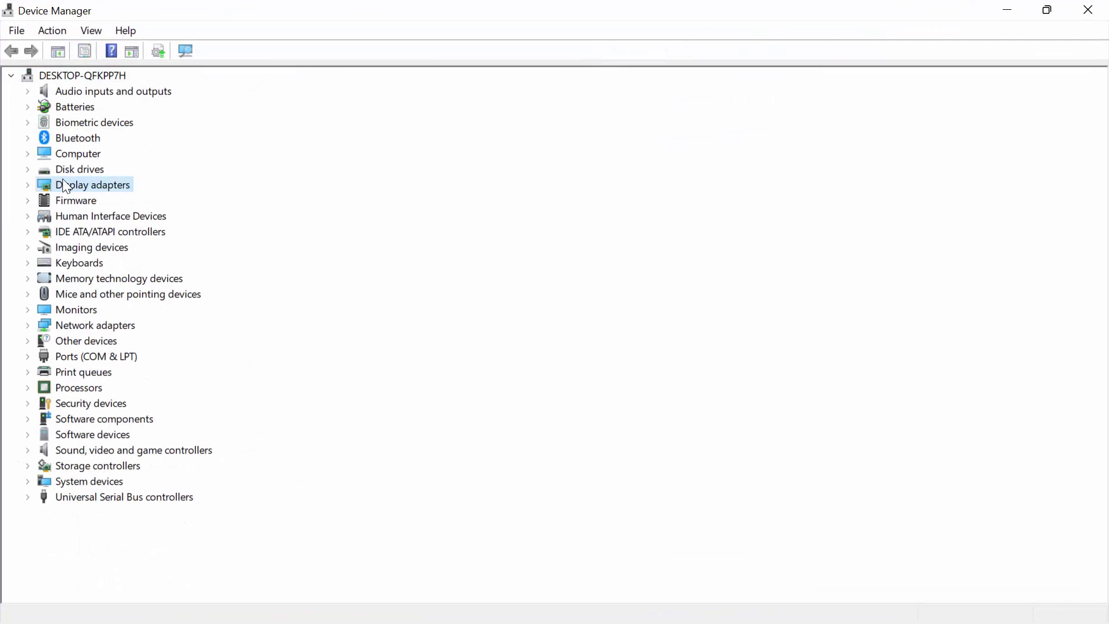
{"action": "left_click", "coordinate": [28, 185]}
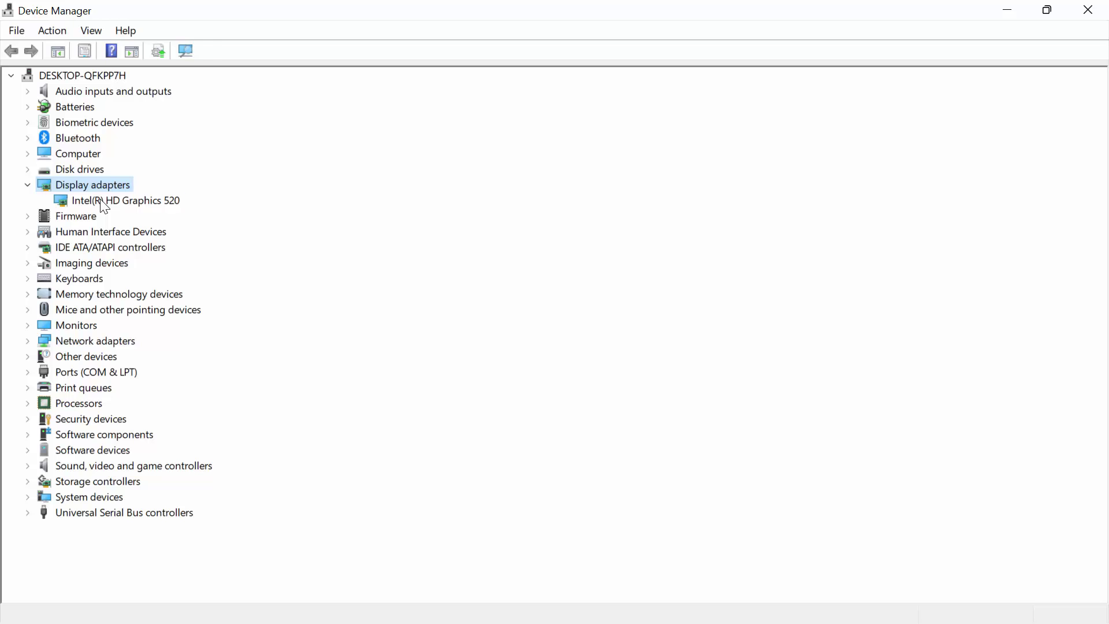
Search automatically for an Intel(R) HD Graphics 520 driver update; the best driver is already installed.
{"action": "right_click", "coordinate": [101, 200]}
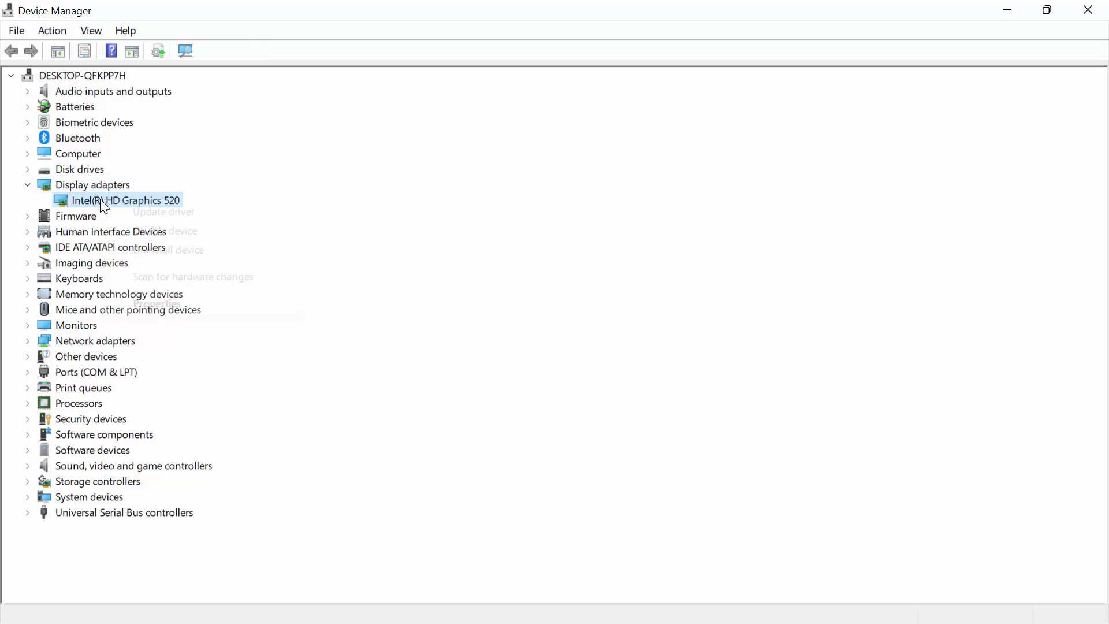
{"action": "left_click", "coordinate": [157, 214]}
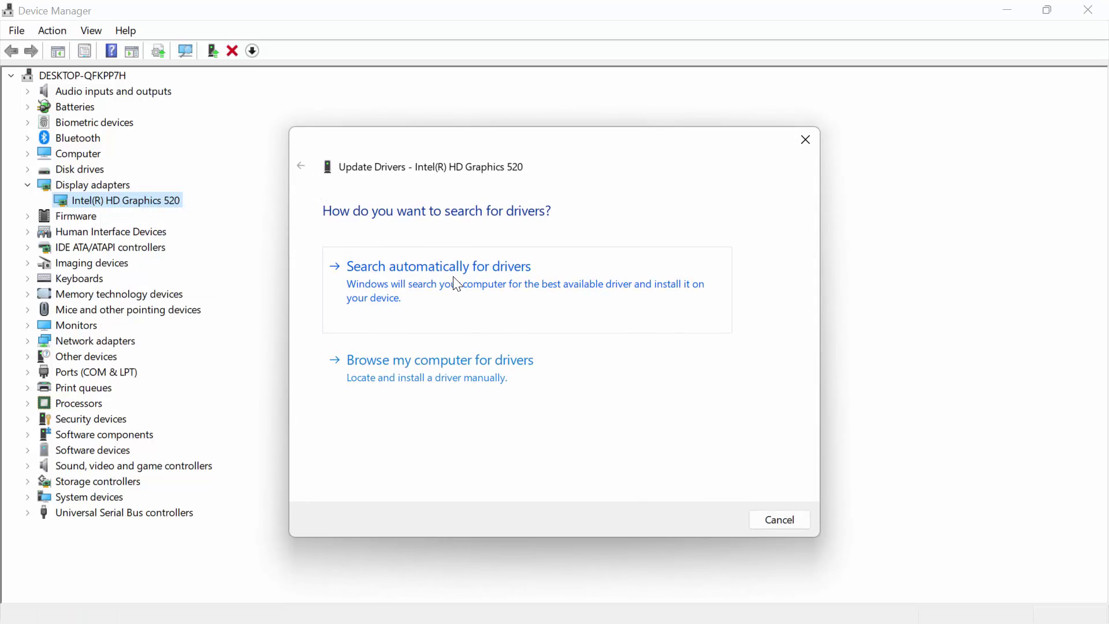
{"action": "left_click", "coordinate": [456, 284]}
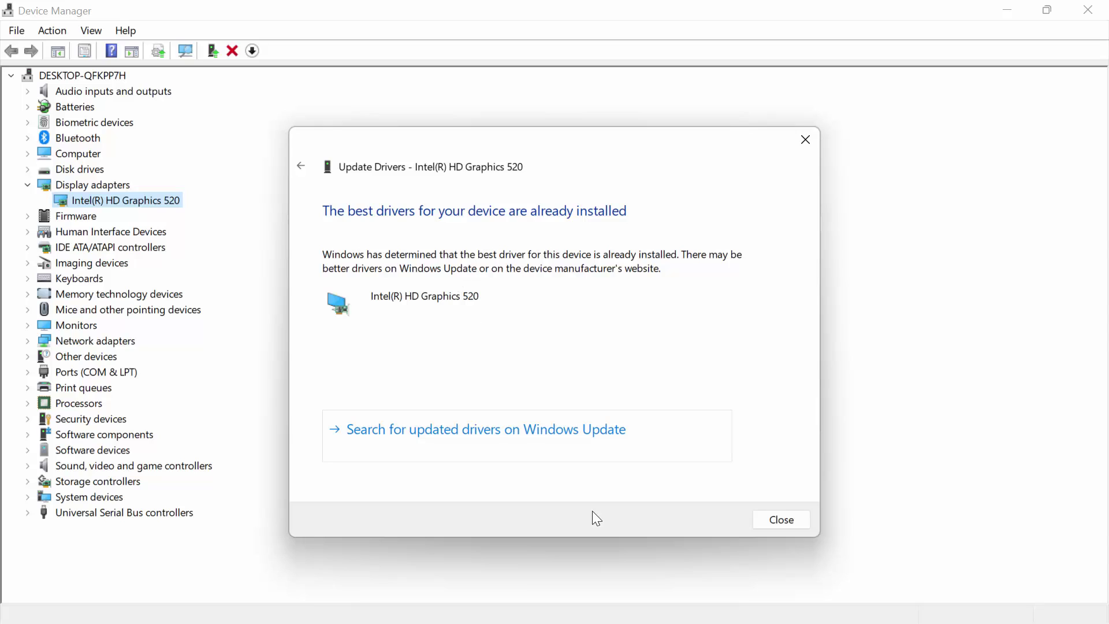
{"action": "left_click", "coordinate": [767, 518]}
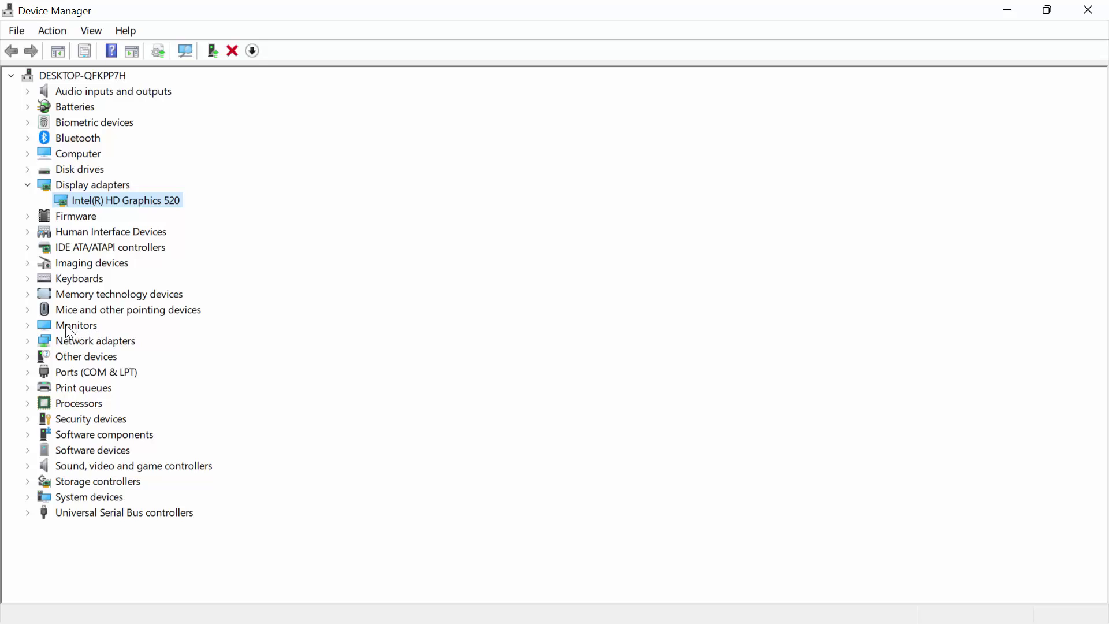
Under Monitors, disable Generic PnP Monitor, confirming with Yes, then enable it again.
{"action": "left_click", "coordinate": [29, 327]}
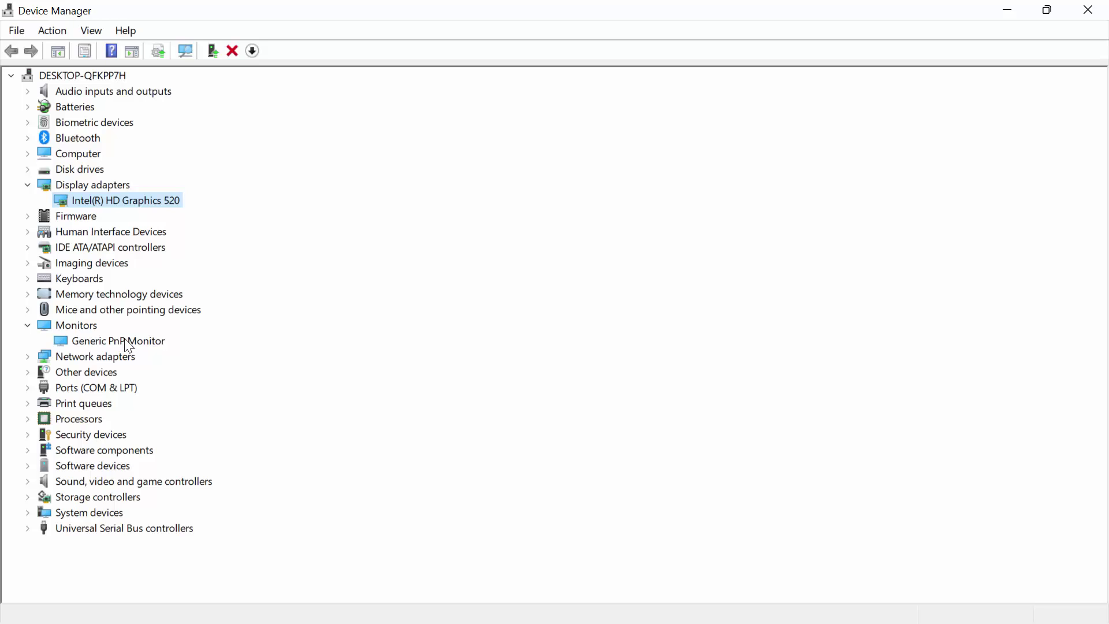
{"action": "right_click", "coordinate": [127, 337]}
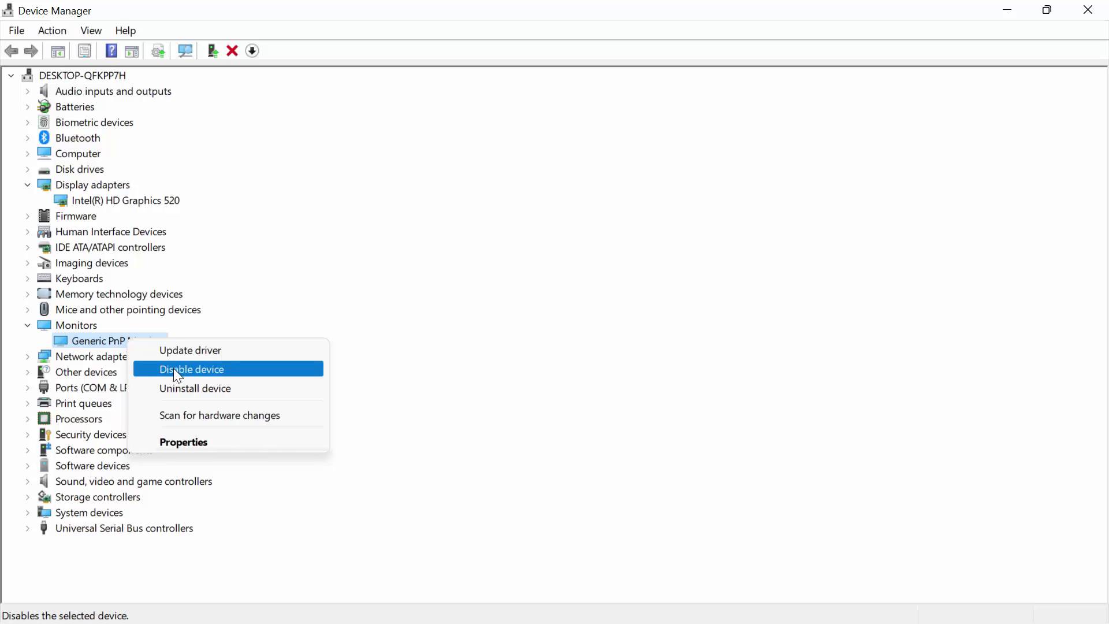
{"action": "left_click", "coordinate": [173, 369]}
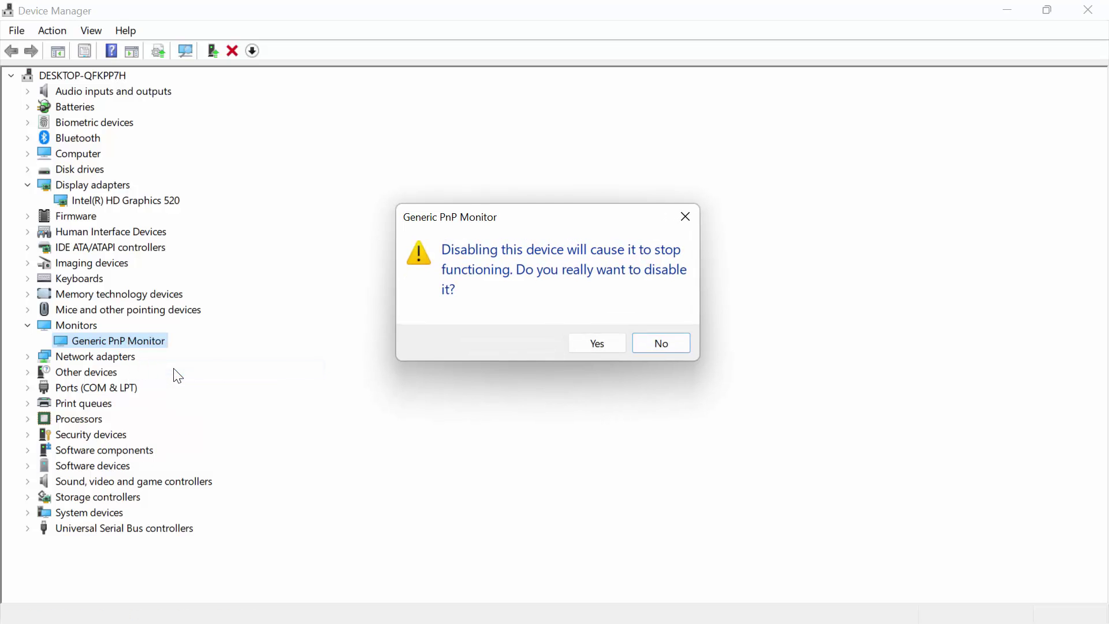
{"action": "left_click", "coordinate": [594, 344]}
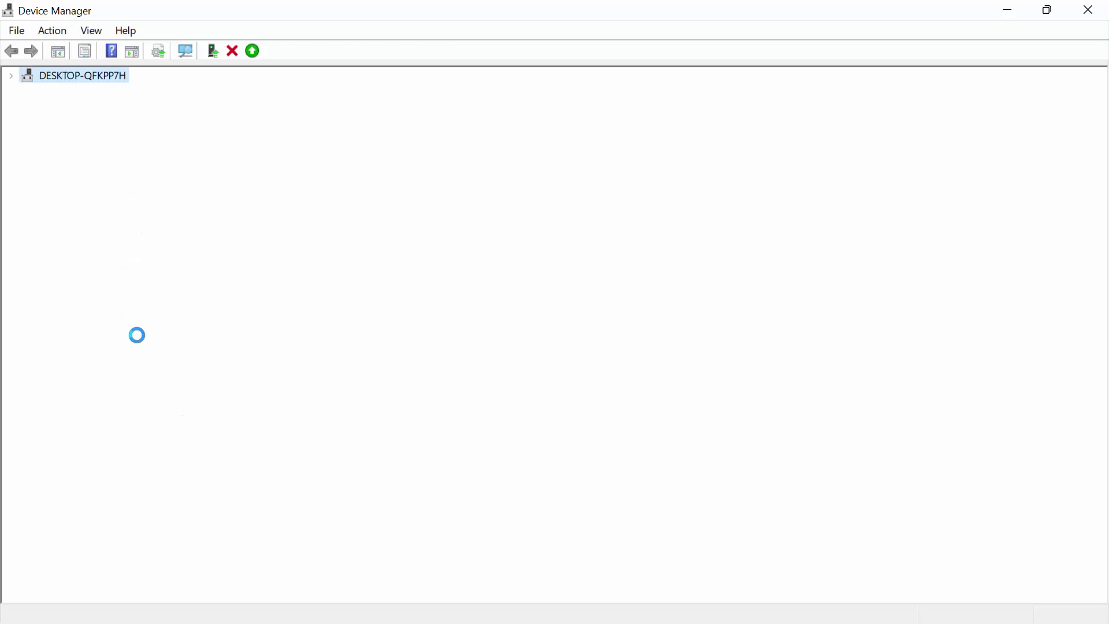
{"action": "right_click", "coordinate": [104, 338]}
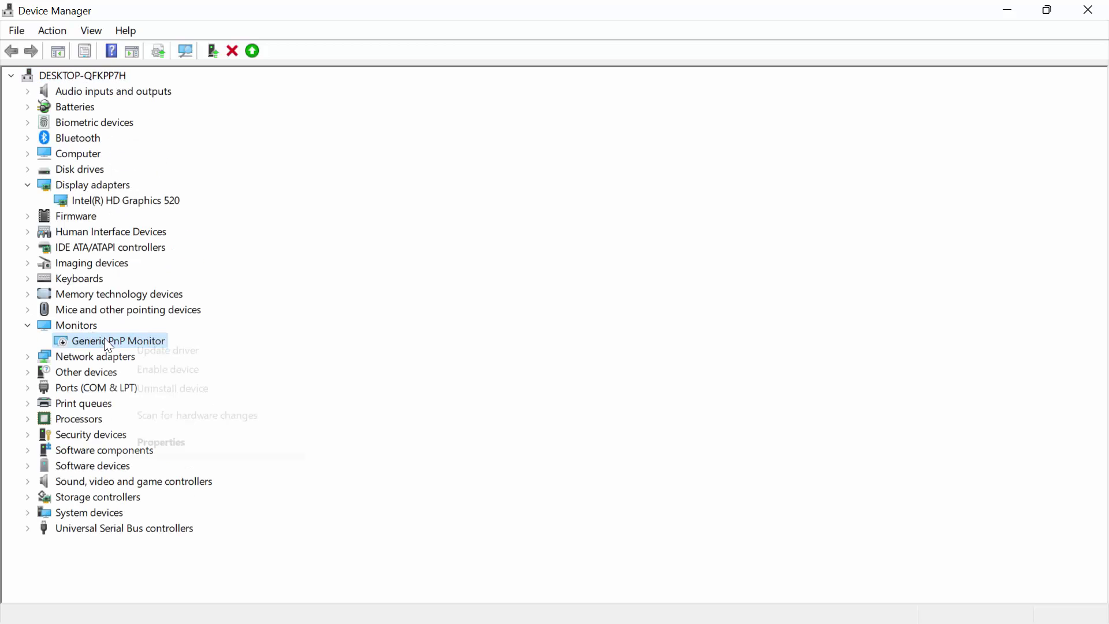
{"action": "left_click", "coordinate": [152, 374]}
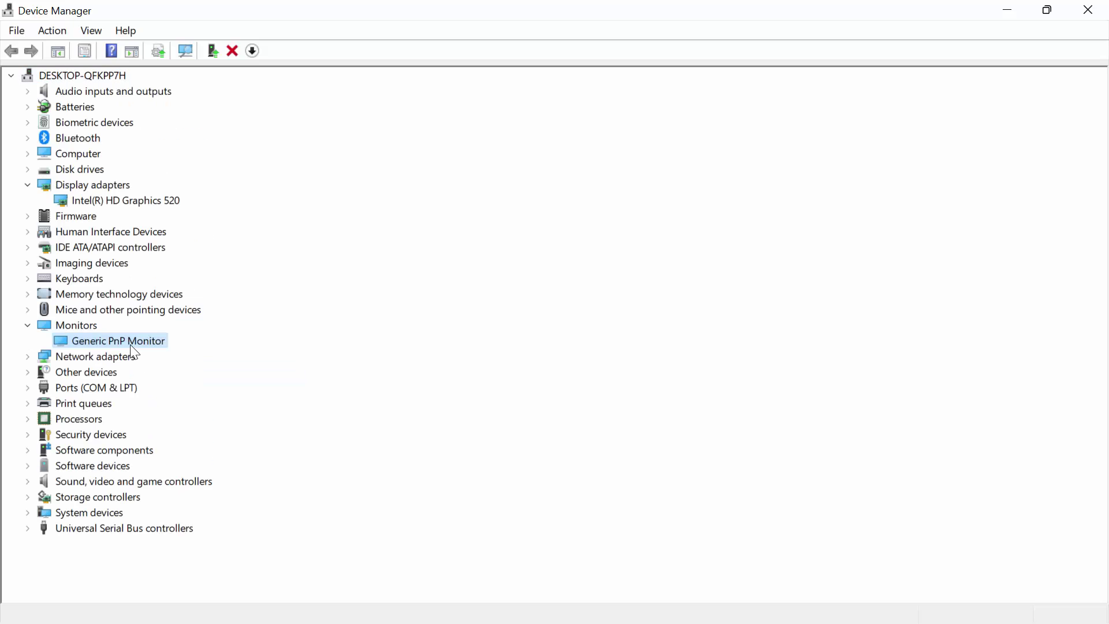
{"action": "right_click", "coordinate": [130, 345]}
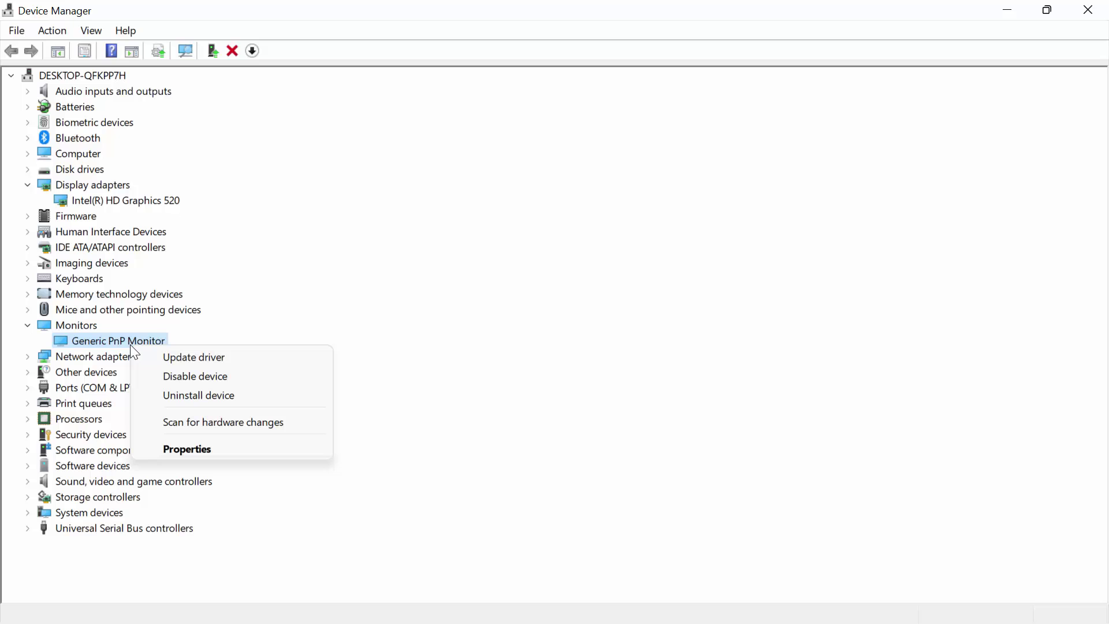
Search automatically for a Generic PnP Monitor driver from its Driver tab, then close Device Manager.
{"action": "left_click", "coordinate": [197, 452]}
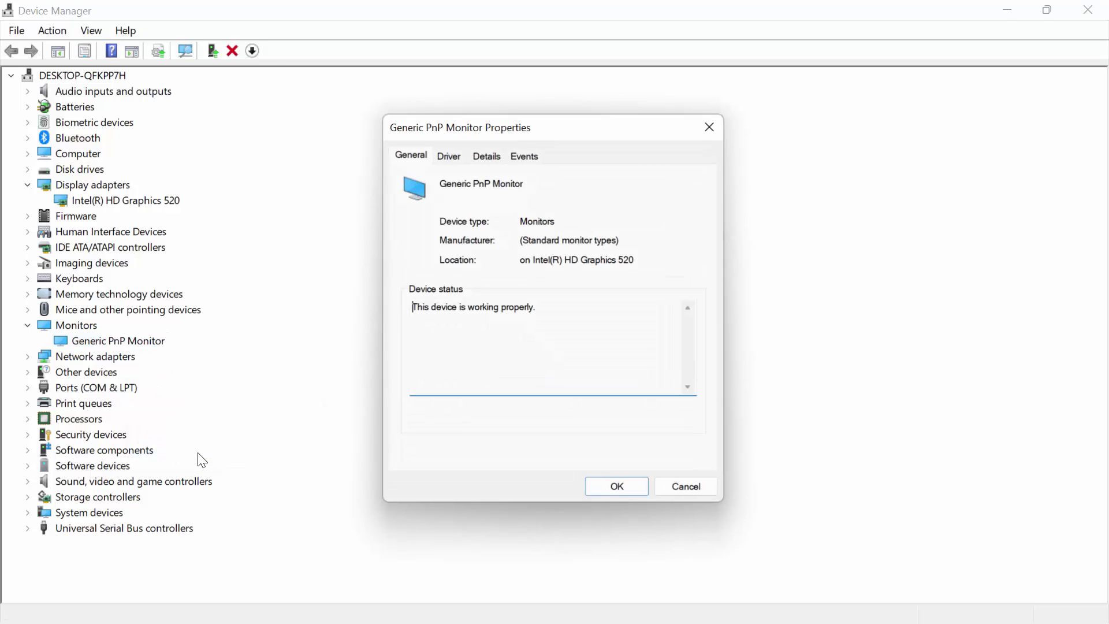
{"action": "left_click", "coordinate": [456, 161]}
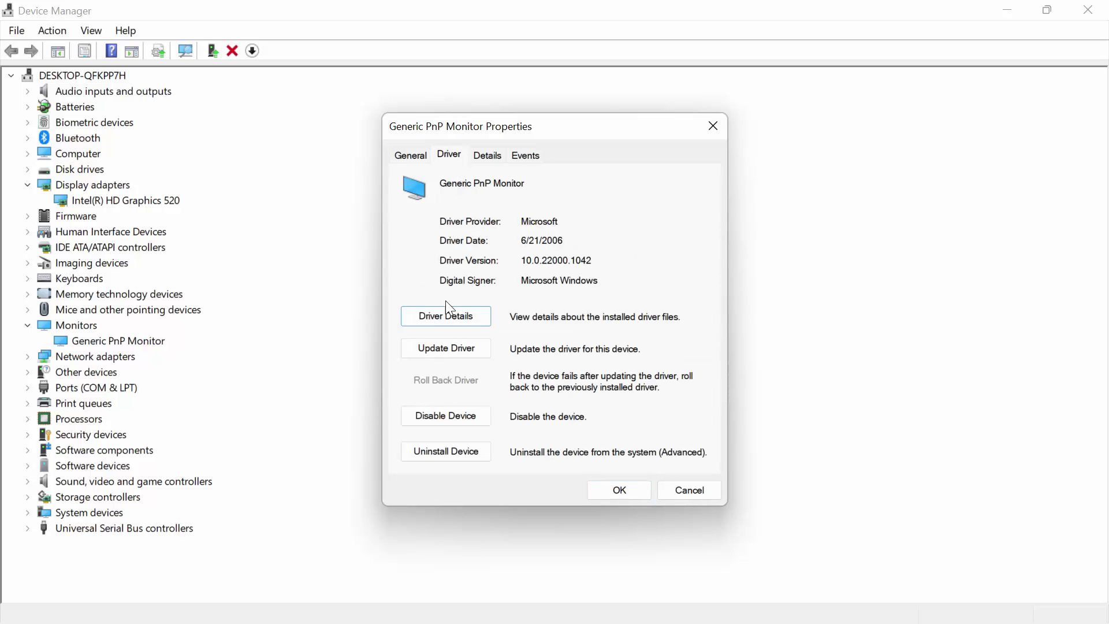
{"action": "left_click", "coordinate": [446, 348]}
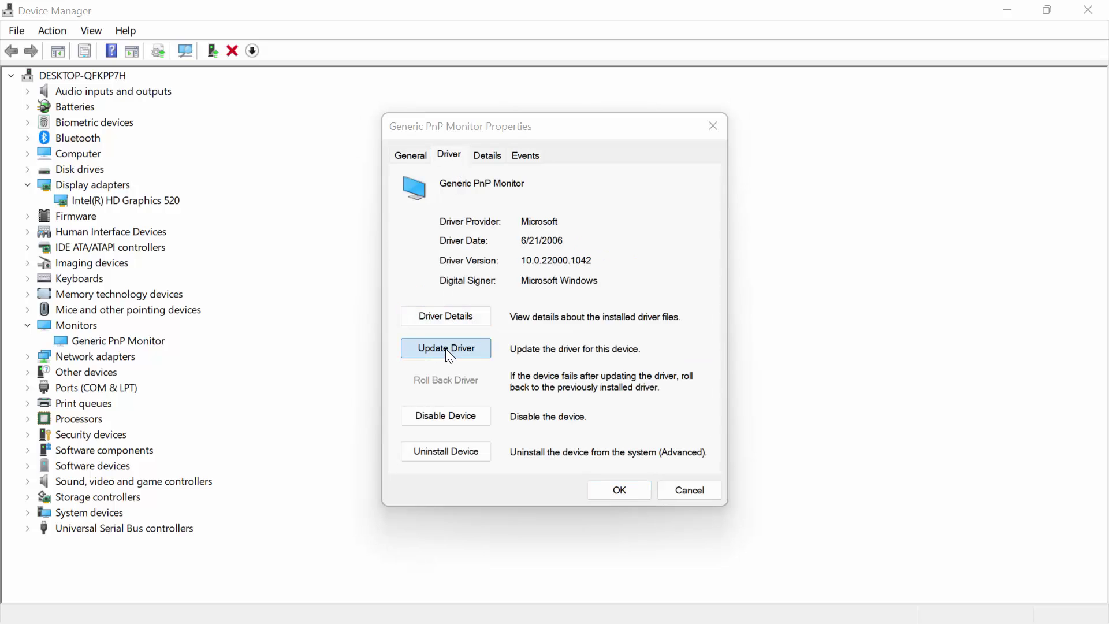
{"action": "left_click", "coordinate": [511, 259]}
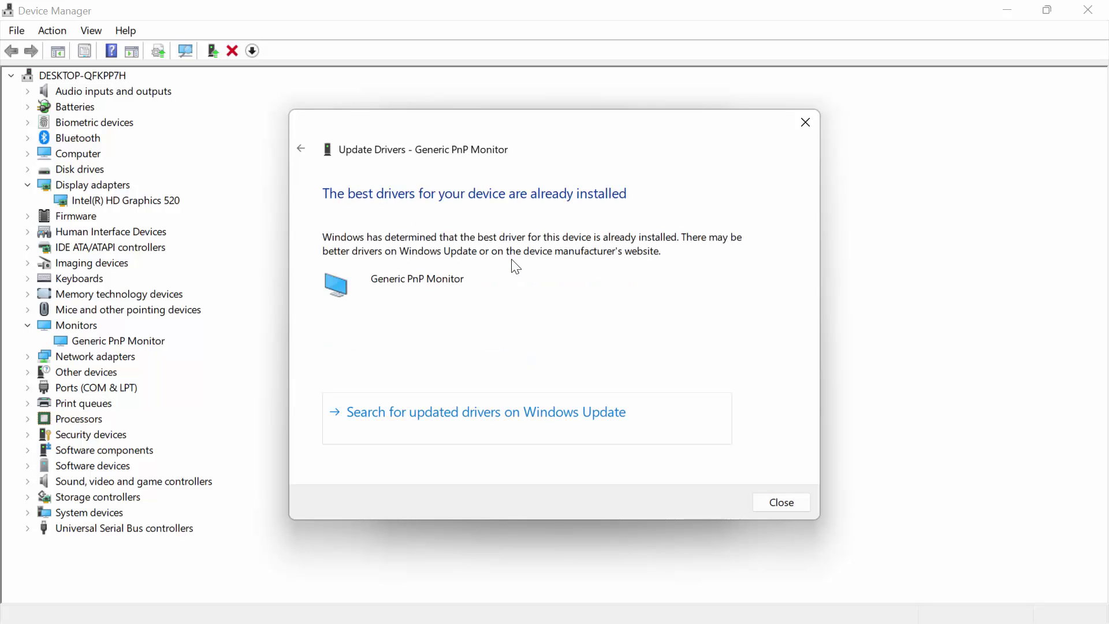
{"action": "left_click", "coordinate": [780, 508]}
{"action": "left_click", "coordinate": [622, 497]}
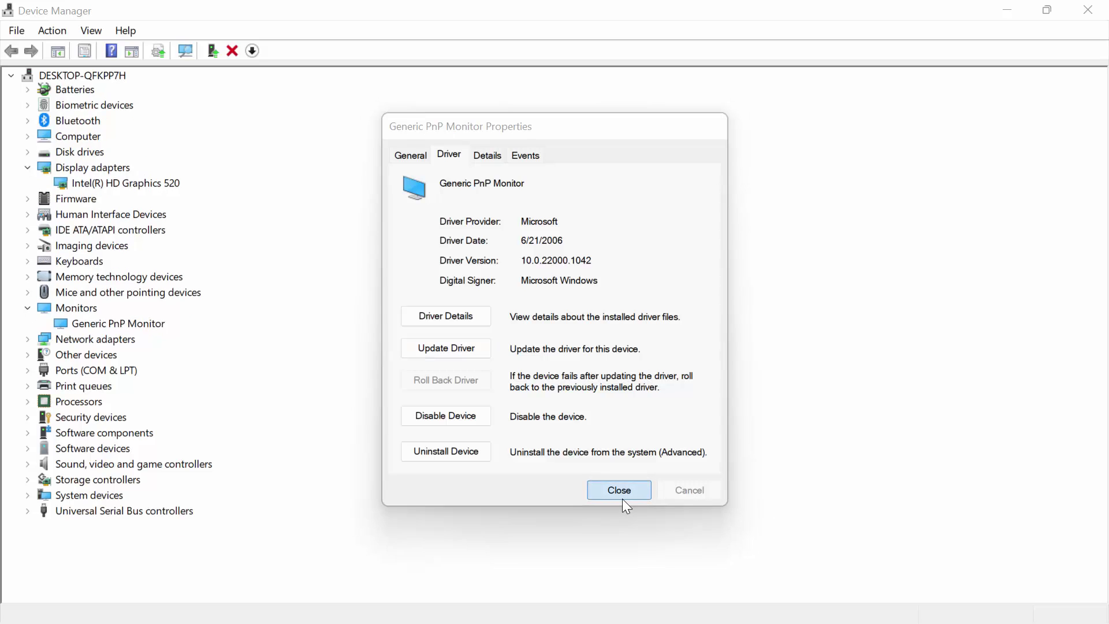
{"action": "left_click", "coordinate": [1088, 8]}
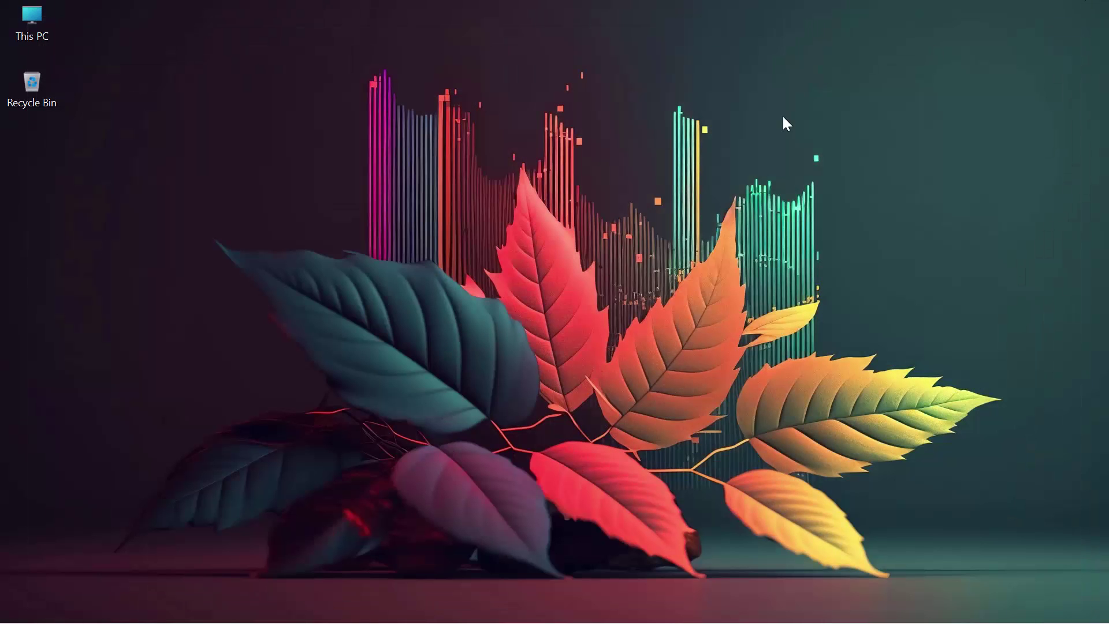
Search 'cmd' and run Command Prompt as administrator.
{"action": "key", "text": "super"}
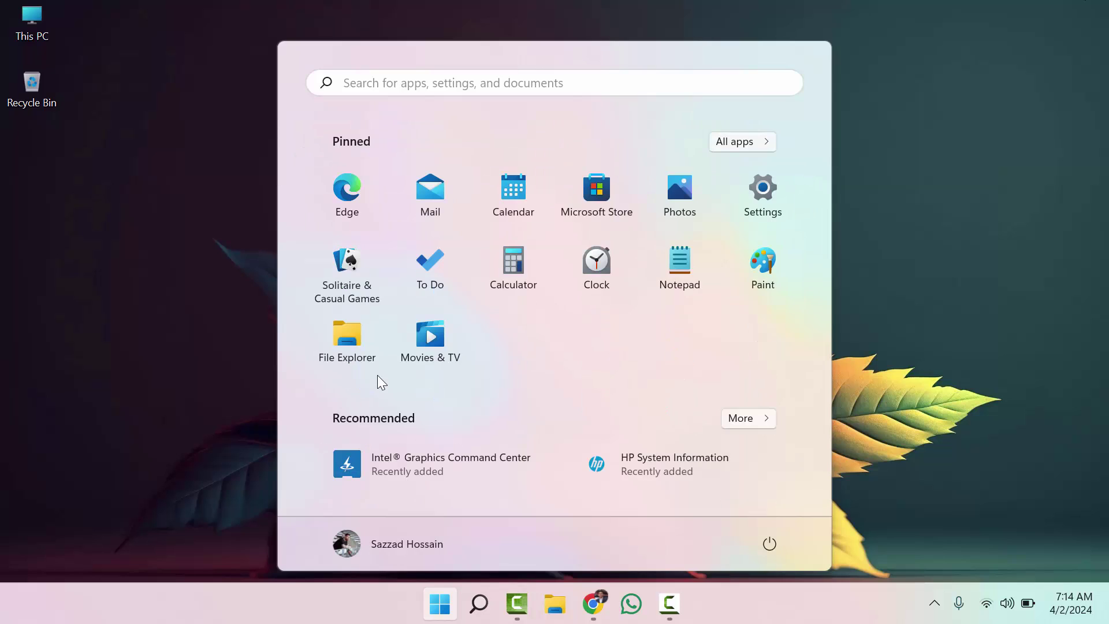
{"action": "type", "text": "cmd"}
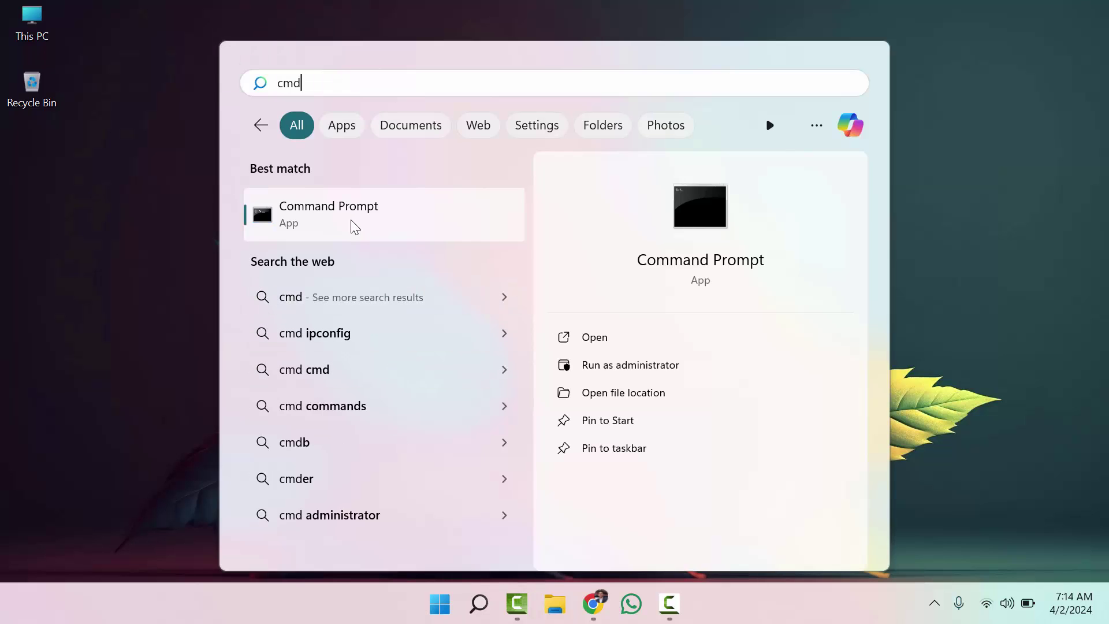
{"action": "right_click", "coordinate": [349, 219]}
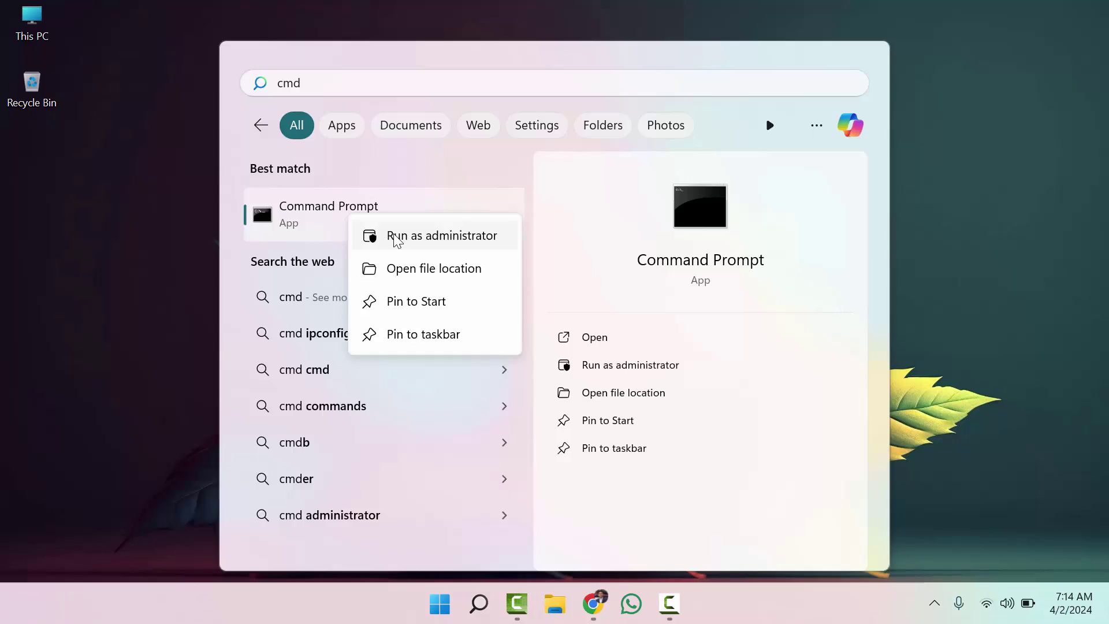
{"action": "left_click", "coordinate": [397, 237]}
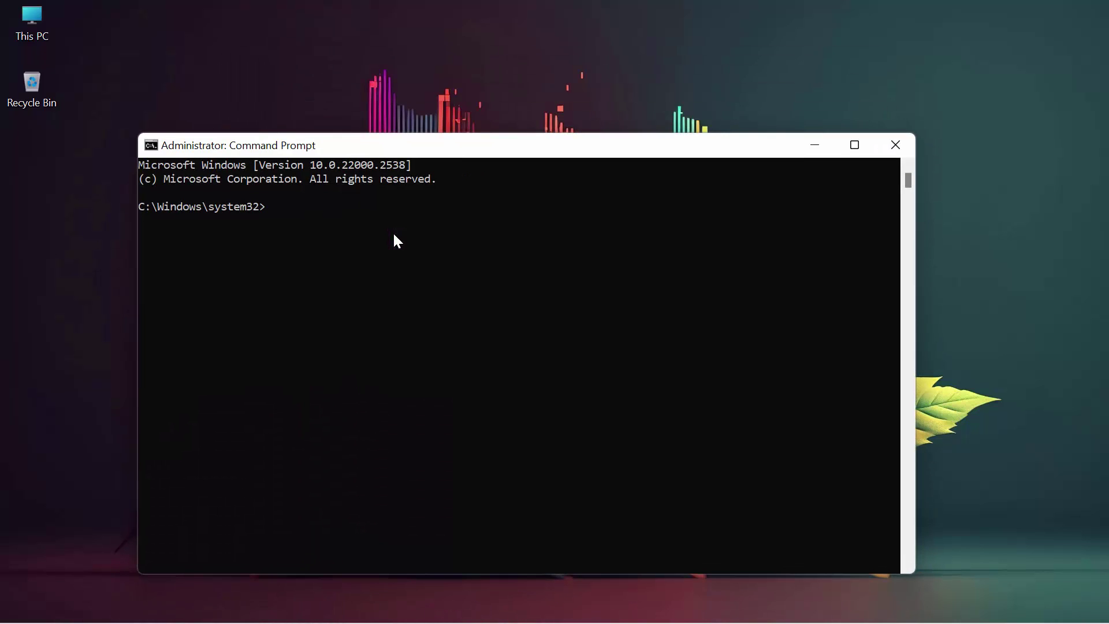
Maximize the admin console and run chkdsk, which reports no file system problems.
{"action": "left_click", "coordinate": [858, 147]}
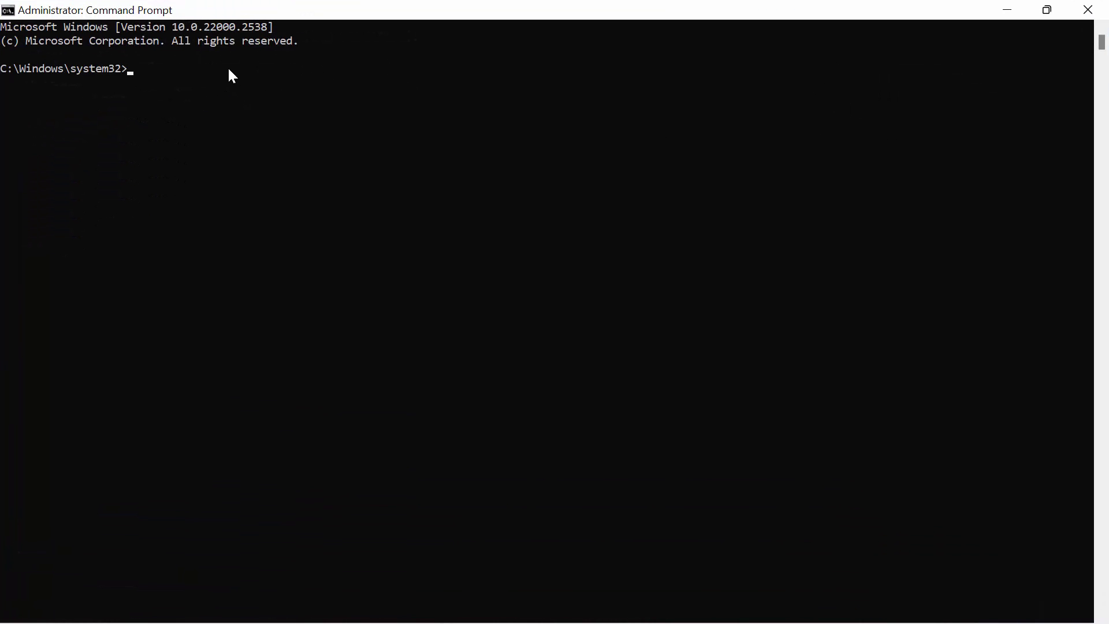
{"action": "type", "text": "chkdsk"}
{"action": "key", "text": "Return"}
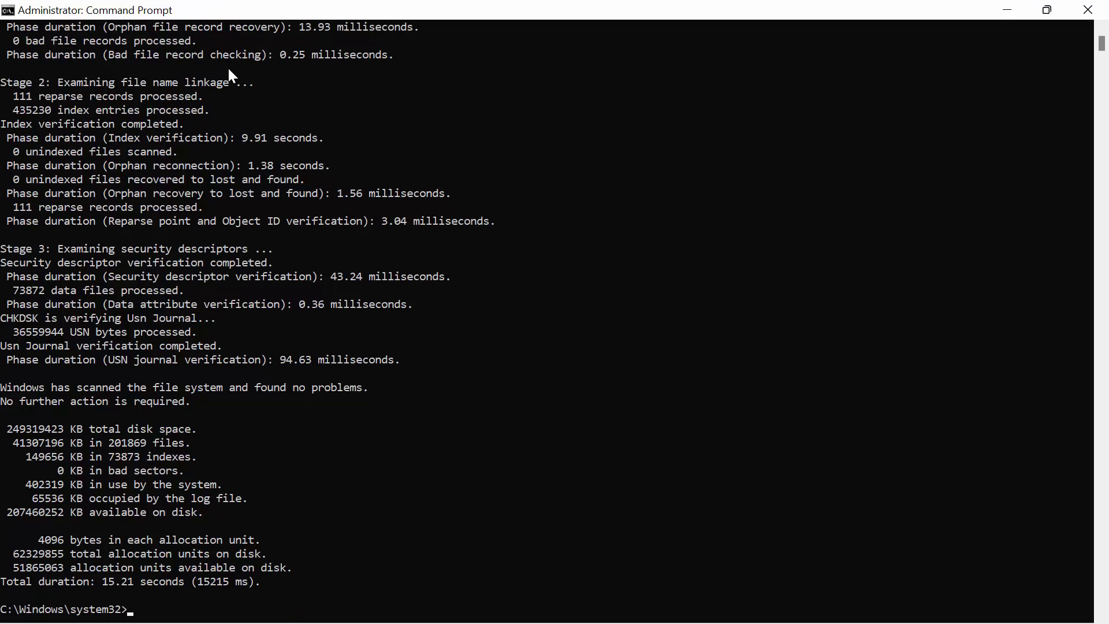
Reset the prompt and run sfc /scanfile=c:\windows\system32\ieframe.dll, which finds no integrity violations.
{"action": "scroll", "coordinate": [151, 317], "scroll_direction": "down", "scroll_amount": 6}
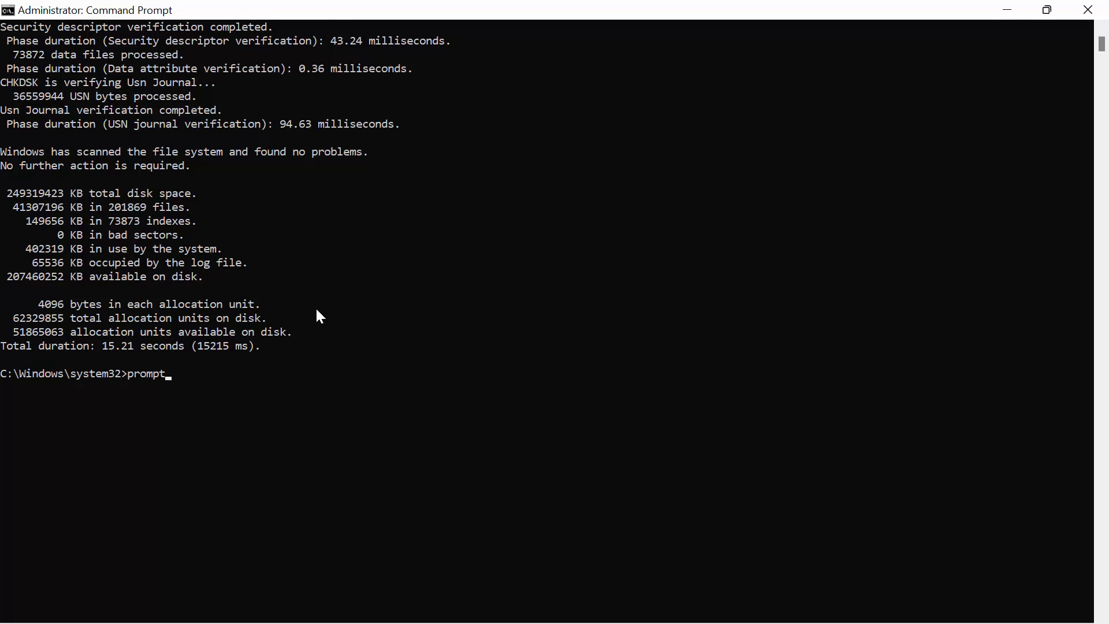
{"action": "key", "text": "Return"}
{"action": "scroll", "coordinate": [321, 316], "scroll_direction": "down", "scroll_amount": 8}
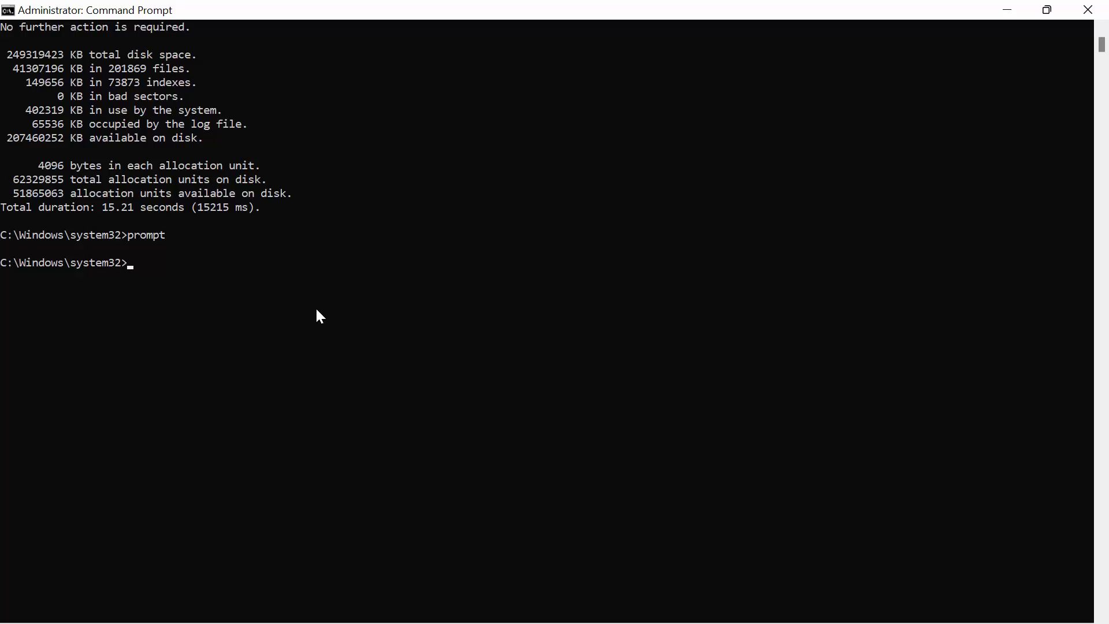
{"action": "type", "text": "sfc /scanfile=c:\\windows"}
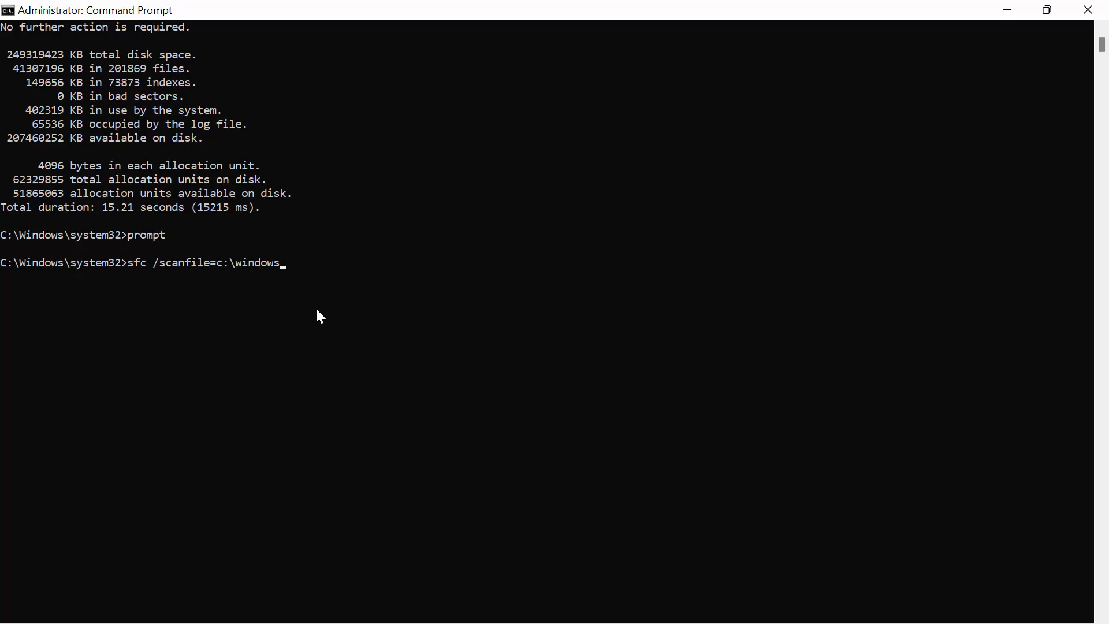
{"action": "type", "text": "\\system32\\"}
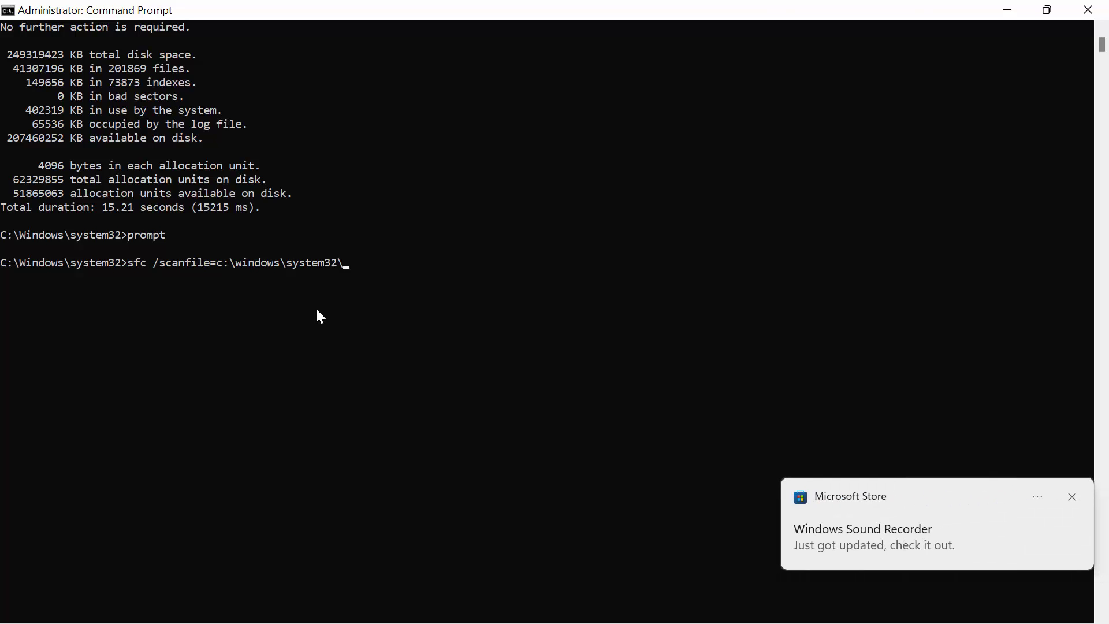
{"action": "type", "text": "ieframe"}
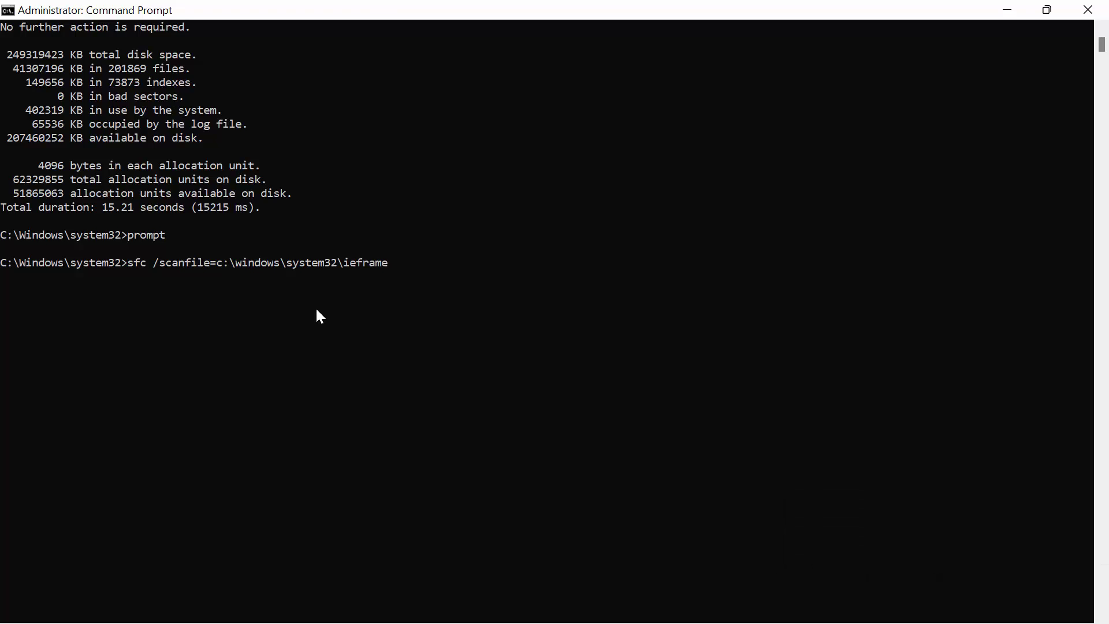
{"action": "type", "text": ".dll"}
{"action": "key", "text": "Return"}
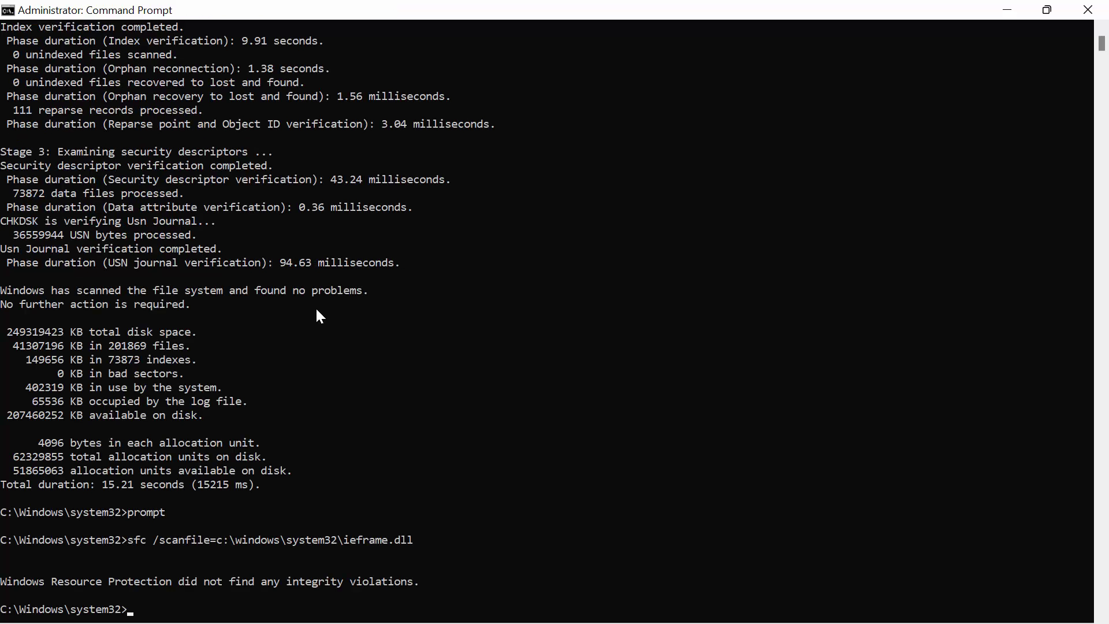
{"action": "scroll", "coordinate": [319, 316], "scroll_direction": "down", "scroll_amount": 8}
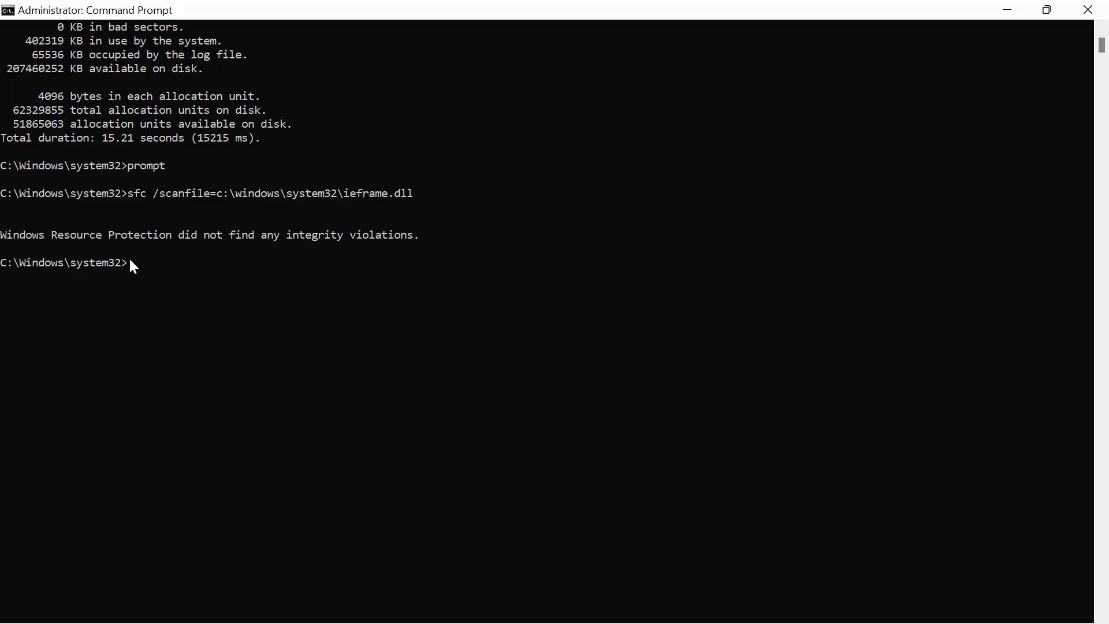
Recall the previous sfc ieframe.dll command and fix its trailing characters.
{"action": "key", "text": "Up"}
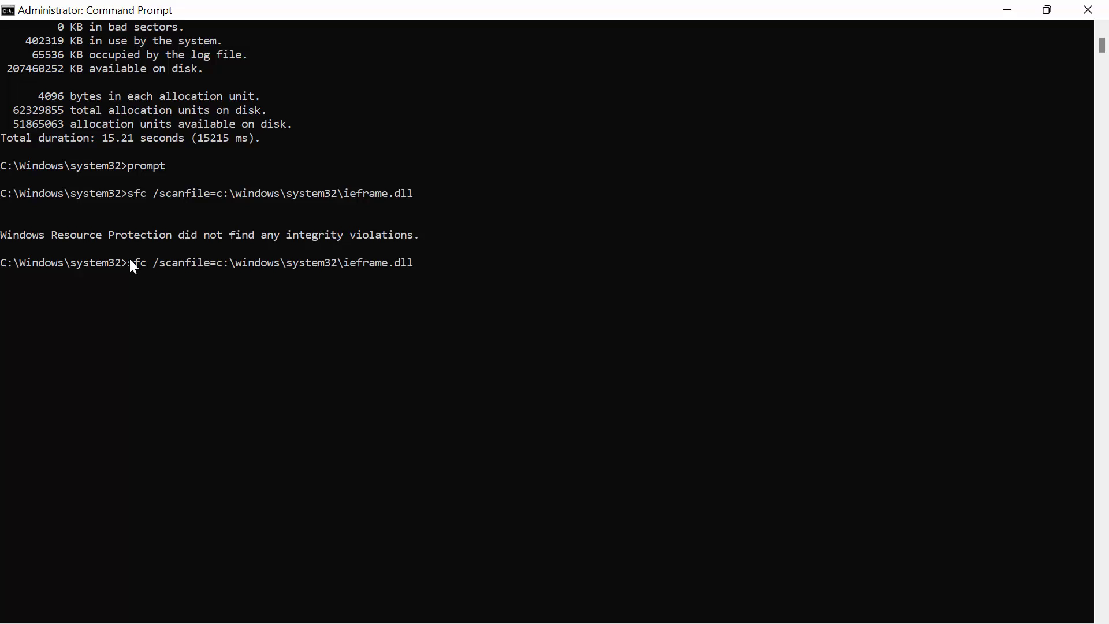
{"action": "left_click", "coordinate": [181, 263]}
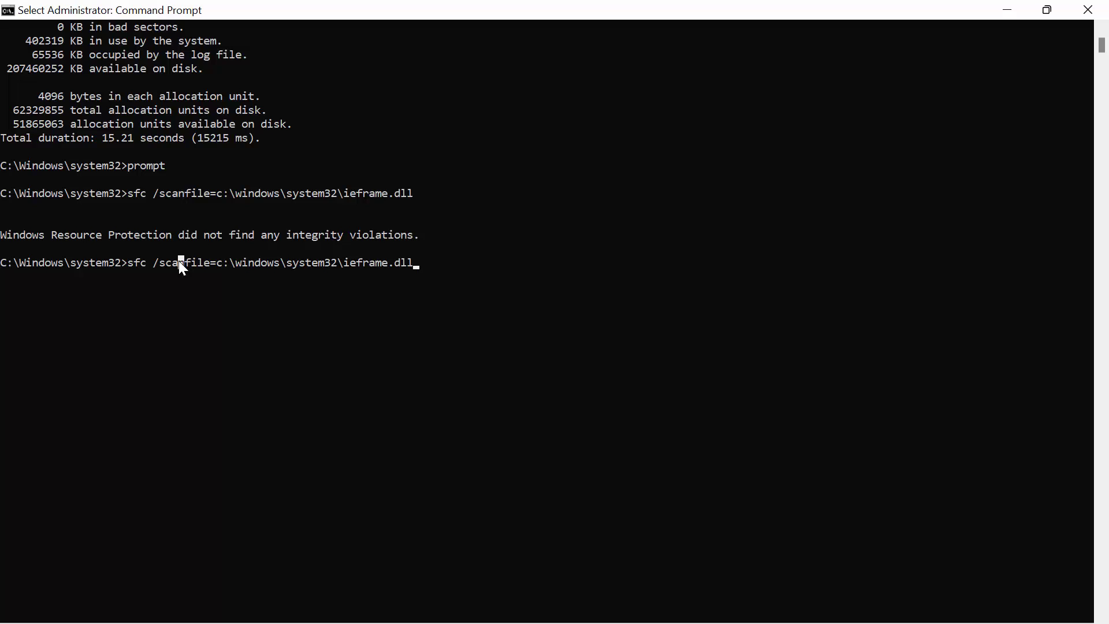
{"action": "key", "text": "BackSpace"}
{"action": "key", "text": "ctrl+z"}
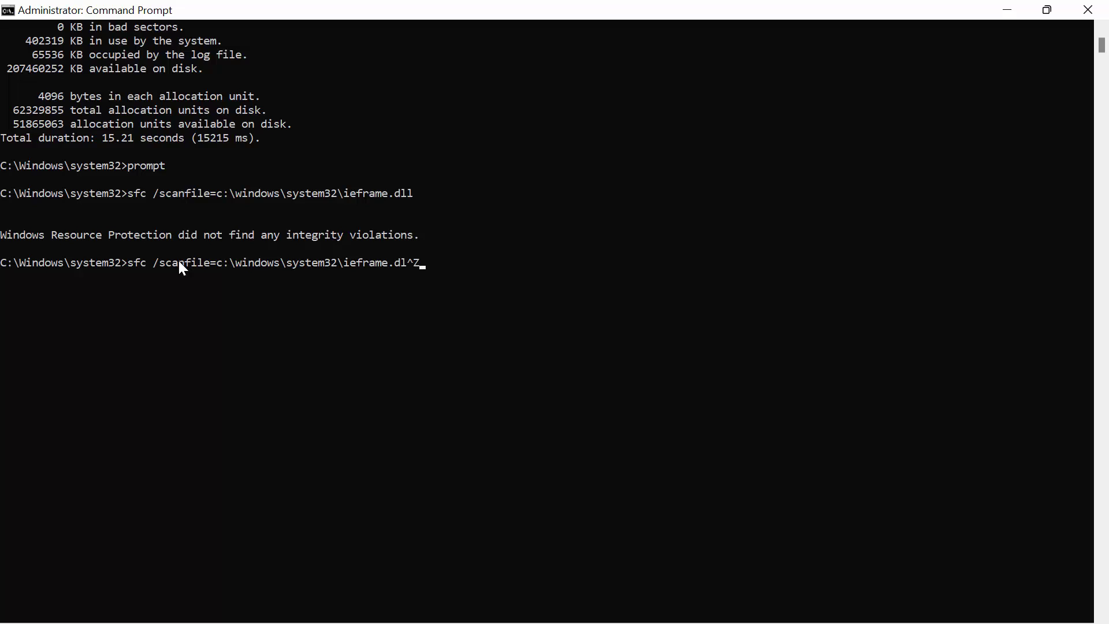
{"action": "key", "text": "BackSpace"}
{"action": "key", "text": "BackSpace"}
{"action": "type", "text": "ll"}
Change the switch to /verifyfile and run it, finding no integrity violations, then type assoc.
{"action": "key", "text": "Left"}
{"action": "key", "text": "Left"}
{"action": "key", "text": "Left"}
{"action": "key", "text": "Left"}
{"action": "key", "text": "Left"}
{"action": "key", "text": "Left"}
{"action": "key", "text": "Left"}
{"action": "key", "text": "Left"}
{"action": "key", "text": "Left"}
{"action": "key", "text": "Left"}
{"action": "key", "text": "Left"}
{"action": "key", "text": "Left"}
{"action": "key", "text": "Left"}
{"action": "key", "text": "Left"}
{"action": "key", "text": "Left"}
{"action": "key", "text": "Left"}
{"action": "key", "text": "Left"}
{"action": "key", "text": "Left"}
{"action": "key", "text": "Left"}
{"action": "key", "text": "Left"}
{"action": "key", "text": "Left"}
{"action": "key", "text": "Left"}
{"action": "key", "text": "Left"}
{"action": "key", "text": "Left"}
{"action": "key", "text": "Left"}
{"action": "key", "text": "Left"}
{"action": "key", "text": "Left"}
{"action": "key", "text": "Left"}
{"action": "key", "text": "Left"}
{"action": "key", "text": "Left"}
{"action": "key", "text": "Left"}
{"action": "key", "text": "Left"}
{"action": "key", "text": "Left"}
{"action": "key", "text": "Left"}
{"action": "key", "text": "Left"}
{"action": "key", "text": "Left"}
{"action": "key", "text": "Left"}
{"action": "key", "text": "BackSpace"}
{"action": "key", "text": "BackSpace"}
{"action": "key", "text": "BackSpace"}
{"action": "key", "text": "BackSpace"}
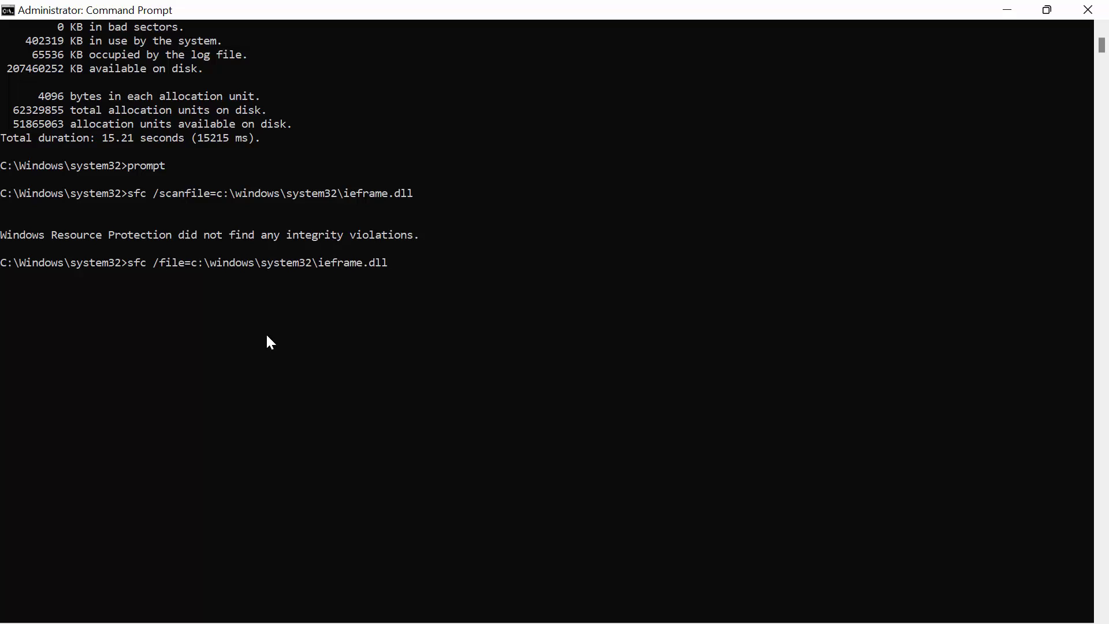
{"action": "type", "text": "verify"}
{"action": "key", "text": "Right"}
{"action": "key", "text": "Right"}
{"action": "key", "text": "Right"}
{"action": "key", "text": "Right"}
{"action": "key", "text": "Right"}
{"action": "key", "text": "Right"}
{"action": "key", "text": "Right"}
{"action": "key", "text": "Right"}
{"action": "key", "text": "Right"}
{"action": "key", "text": "Right"}
{"action": "key", "text": "Right"}
{"action": "key", "text": "Right"}
{"action": "key", "text": "Right"}
{"action": "key", "text": "Right"}
{"action": "key", "text": "Right"}
{"action": "key", "text": "Right"}
{"action": "key", "text": "Right"}
{"action": "key", "text": "Right"}
{"action": "key", "text": "Right"}
{"action": "key", "text": "Right"}
{"action": "key", "text": "Right"}
{"action": "key", "text": "Right"}
{"action": "key", "text": "Right"}
{"action": "key", "text": "Right"}
{"action": "key", "text": "Right"}
{"action": "key", "text": "Right"}
{"action": "key", "text": "Right"}
{"action": "key", "text": "Return"}
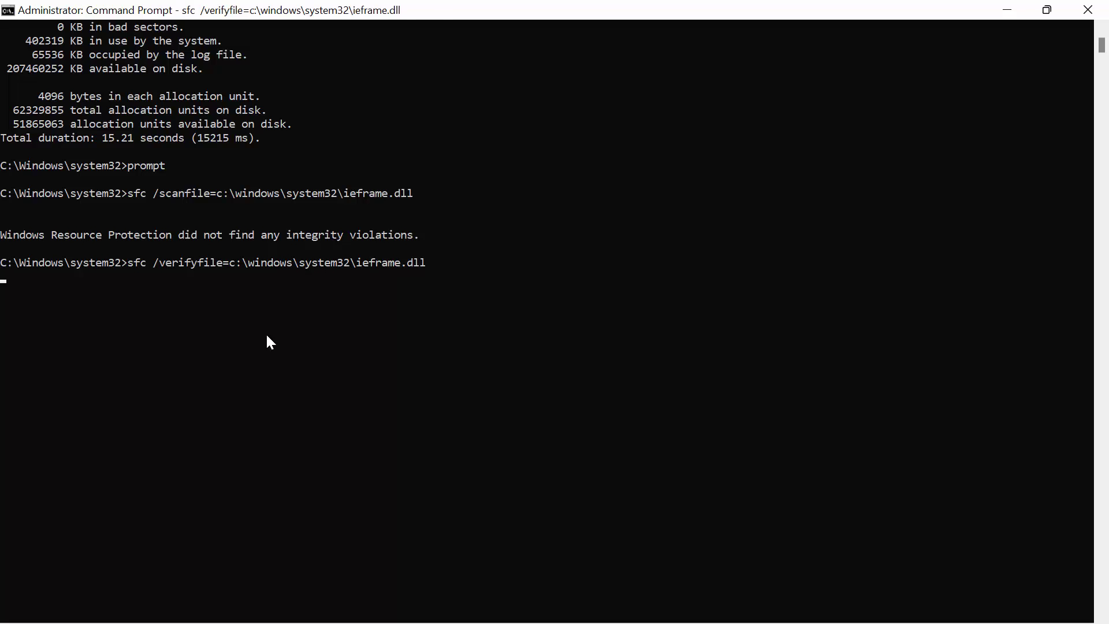
{"action": "scroll", "coordinate": [267, 337], "scroll_direction": "down", "scroll_amount": 7}
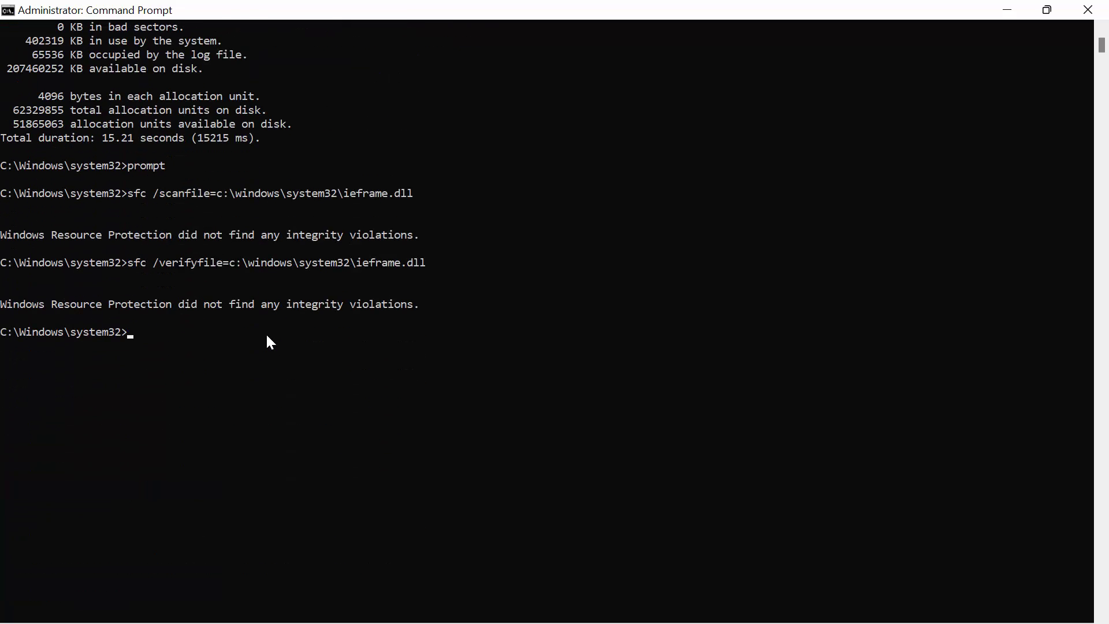
{"action": "type", "text": "assoc"}
Run assoc to list file associations, then 'sfc scannow' without a slash to show SFC usage help.
{"action": "key", "text": "Return"}
{"action": "scroll", "coordinate": [267, 336], "scroll_direction": "down", "scroll_amount": 9}
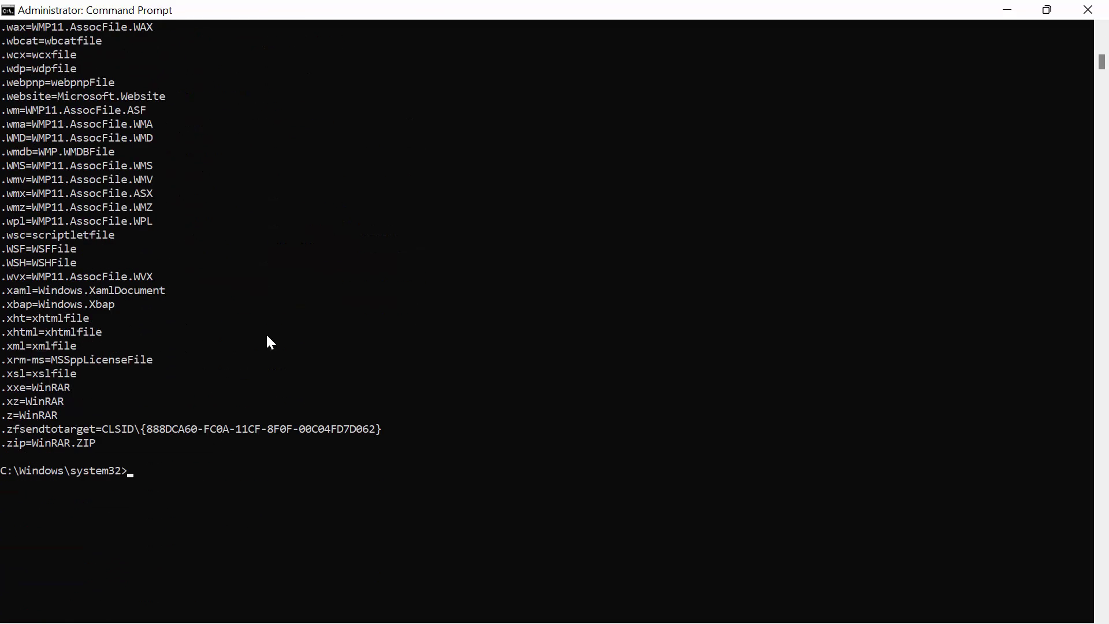
{"action": "type", "text": "sfc s"}
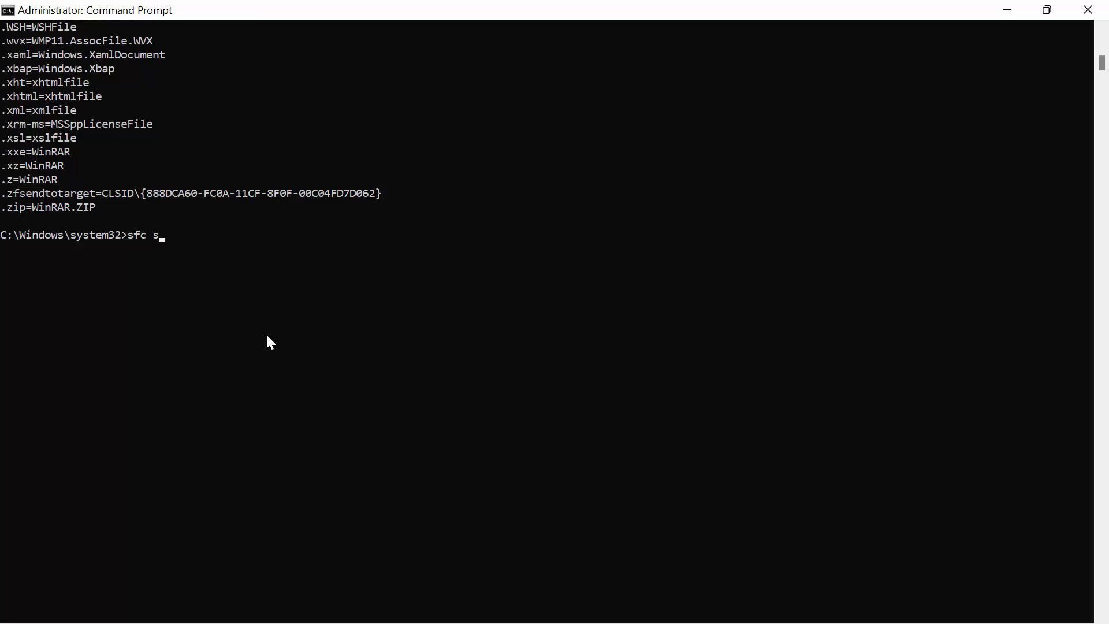
{"action": "type", "text": "cannow"}
{"action": "key", "text": "Return"}
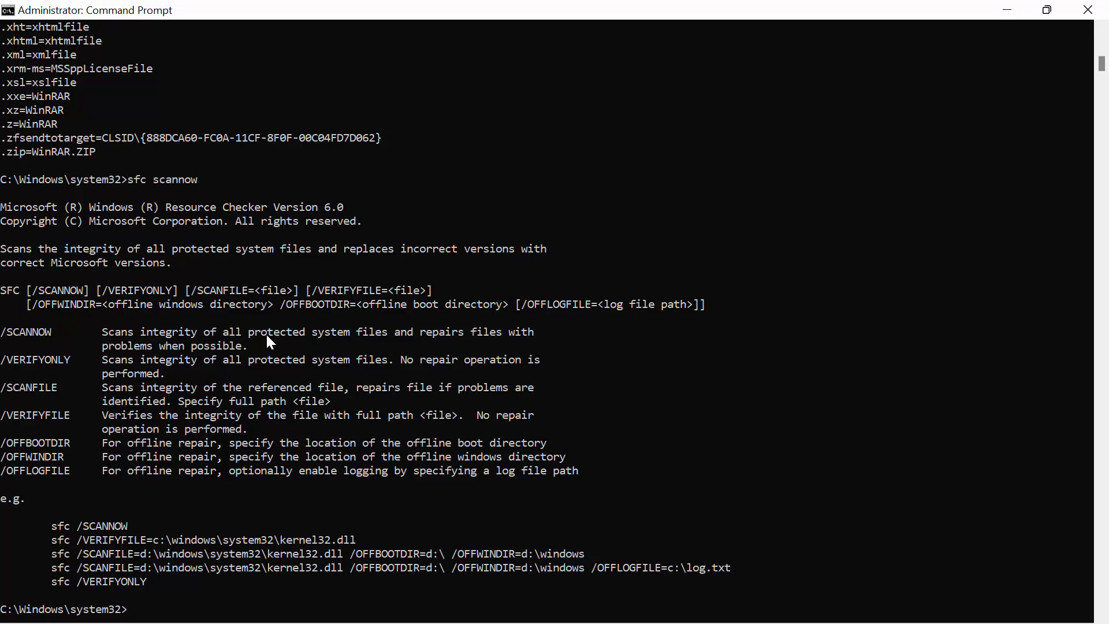
{"action": "scroll", "coordinate": [265, 333], "scroll_direction": "down", "scroll_amount": 12}
{"action": "type", "text": "sfc "}
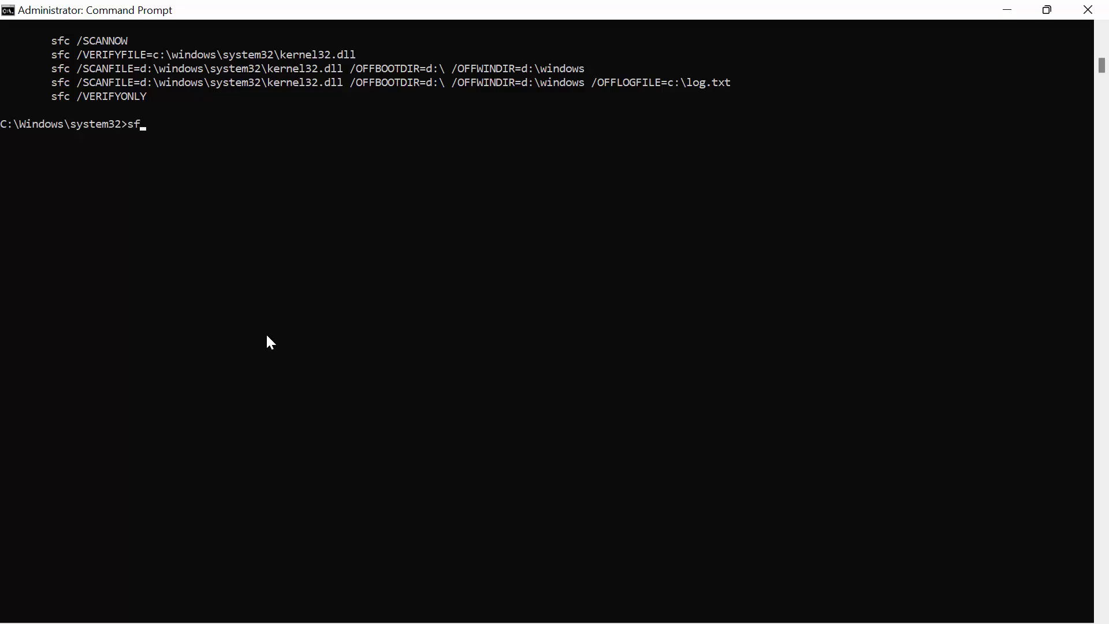
{"action": "type", "text": "/scannow"}
Run sfc /scannow to 100% with no integrity violations, then exit Command Prompt.
{"action": "key", "text": "Return"}
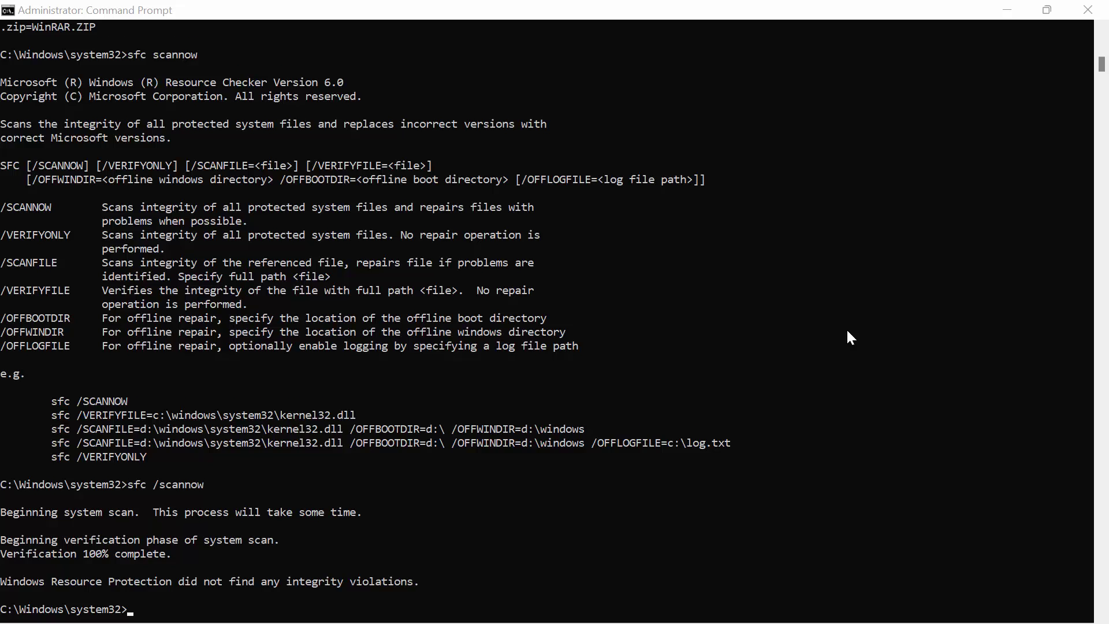
{"action": "scroll", "coordinate": [848, 332], "scroll_direction": "down", "scroll_amount": 3}
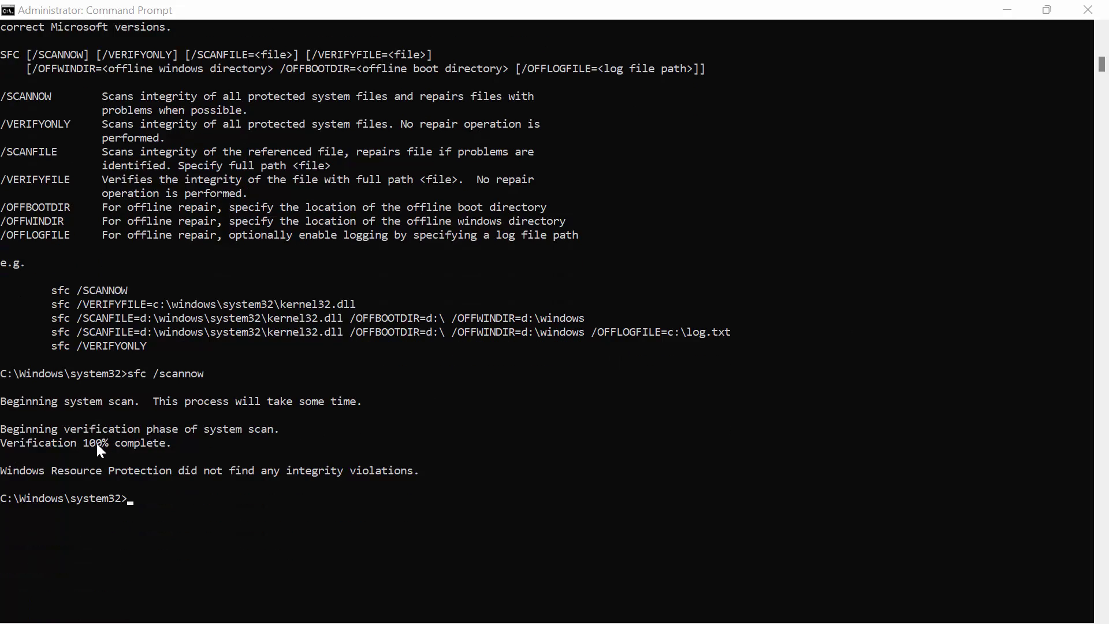
{"action": "left_click", "coordinate": [177, 495]}
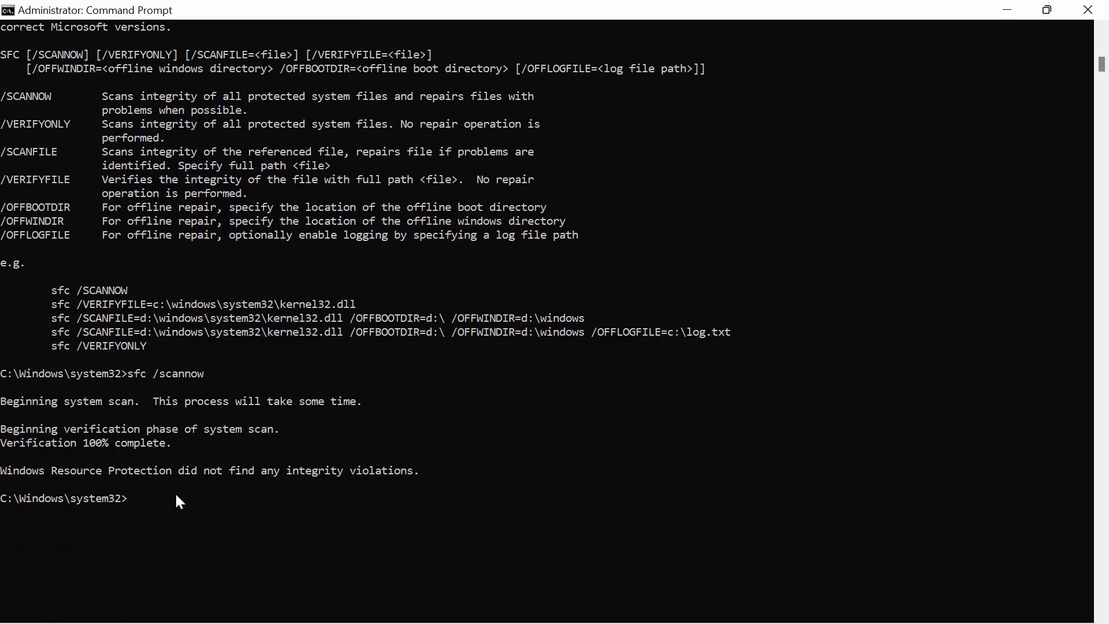
{"action": "type", "text": "exit"}
{"action": "key", "text": "Return"}
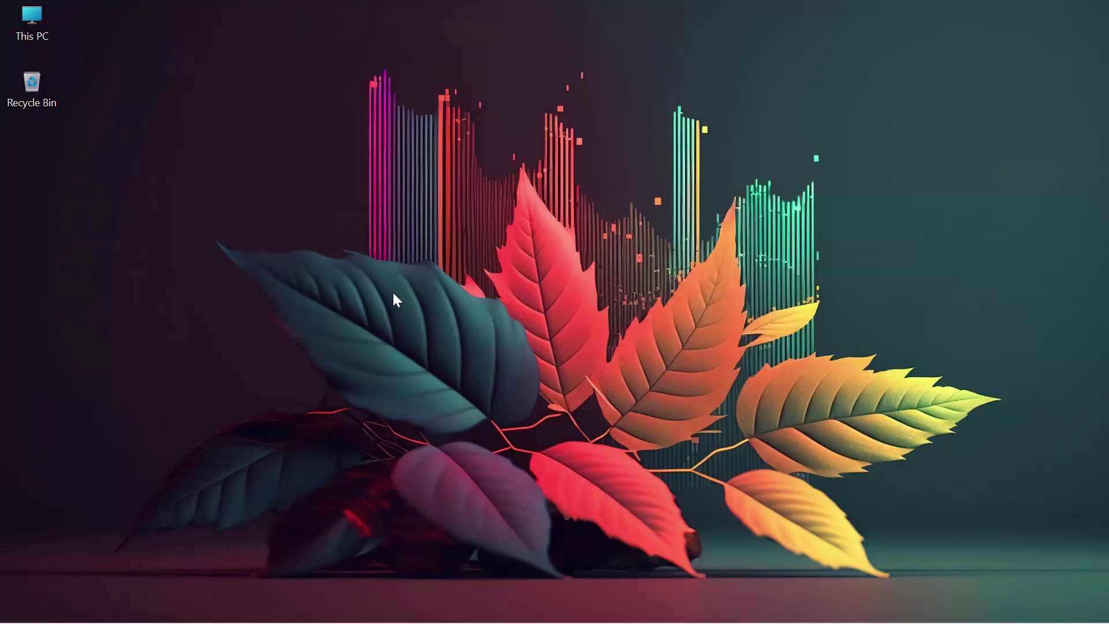
Refresh the desktop, then bring up the Start menu's Sleep, Shut down and Restart choices.
{"action": "right_click", "coordinate": [430, 305]}
{"action": "left_click", "coordinate": [442, 341]}
{"action": "left_click", "coordinate": [428, 611]}
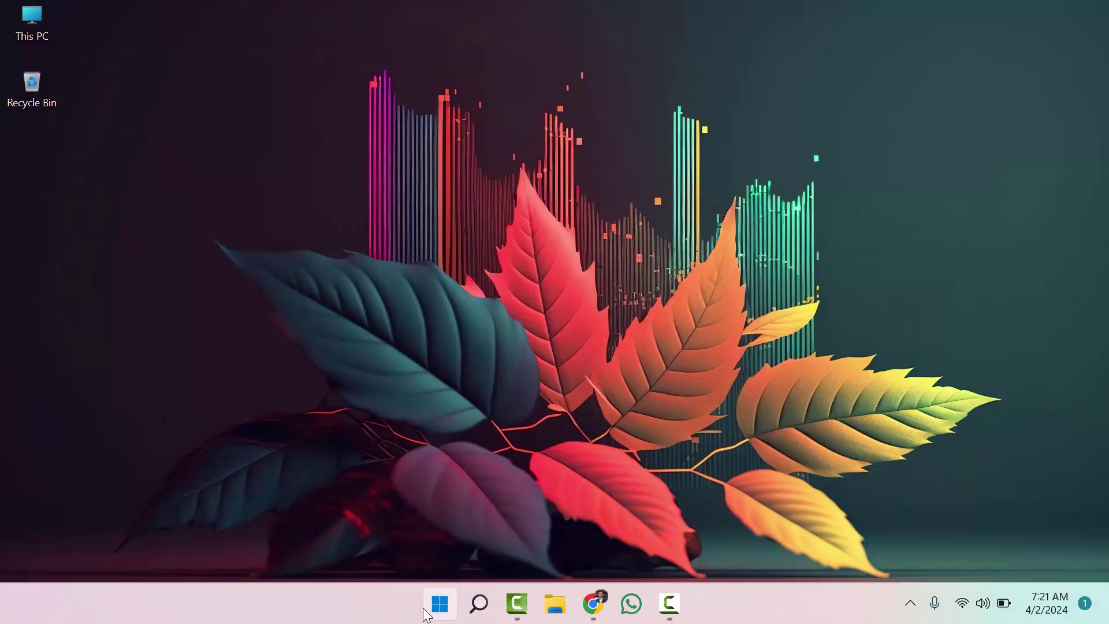
{"action": "left_click", "coordinate": [771, 544]}
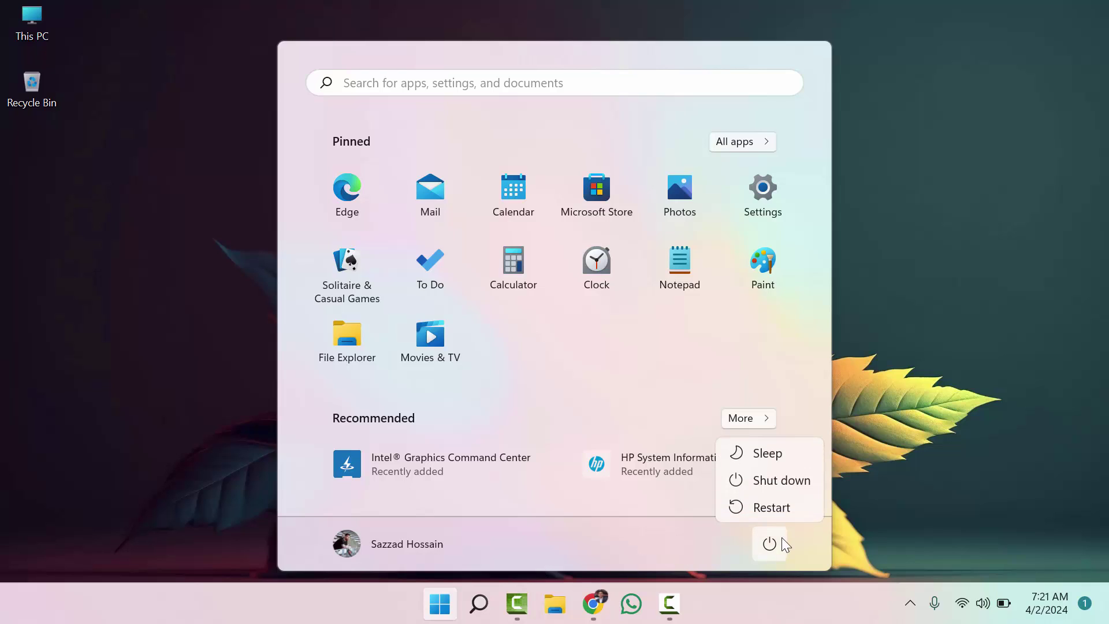